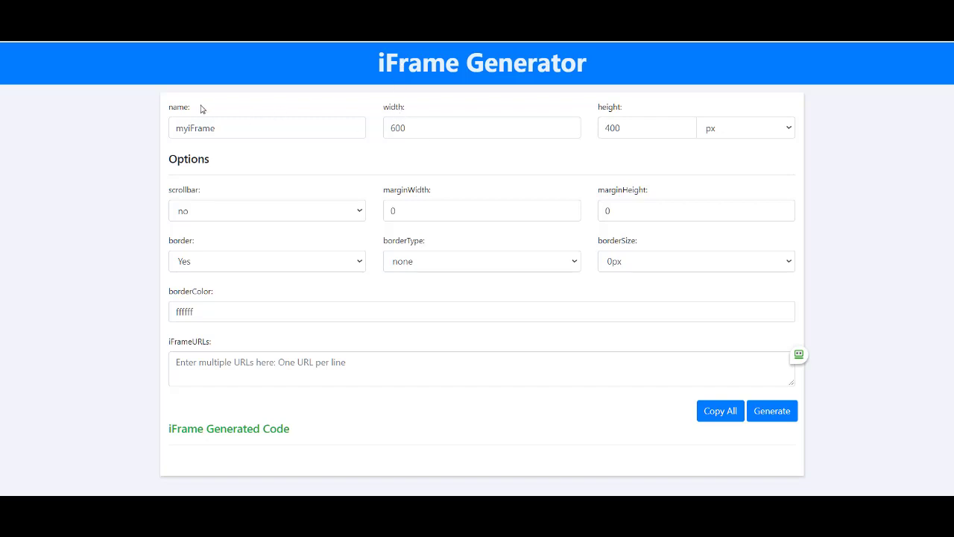
Name the iframe "UK Business Listings" and set its height to 600 px
{"action": "left_click", "coordinate": [219, 120]}
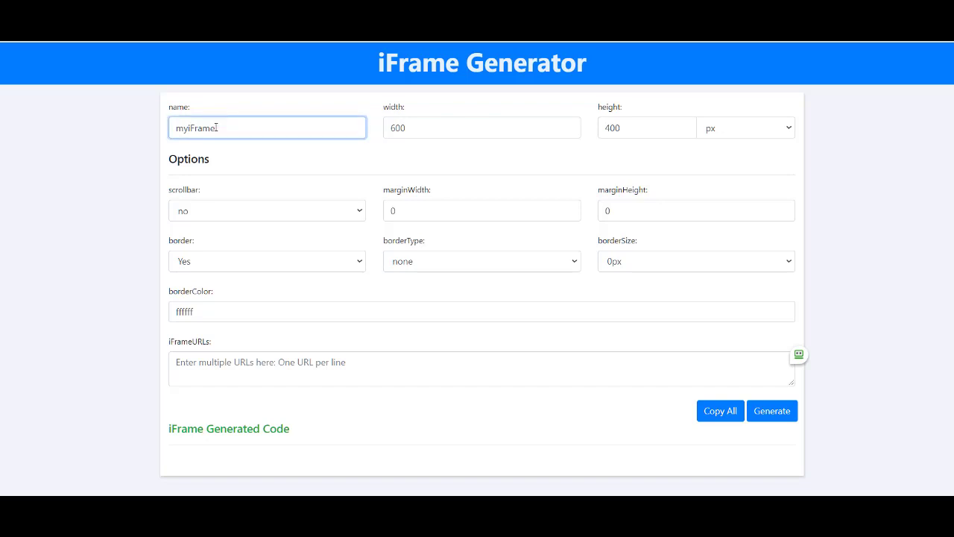
{"action": "left_click_drag", "start_coordinate": [220, 124], "coordinate": [146, 132]}
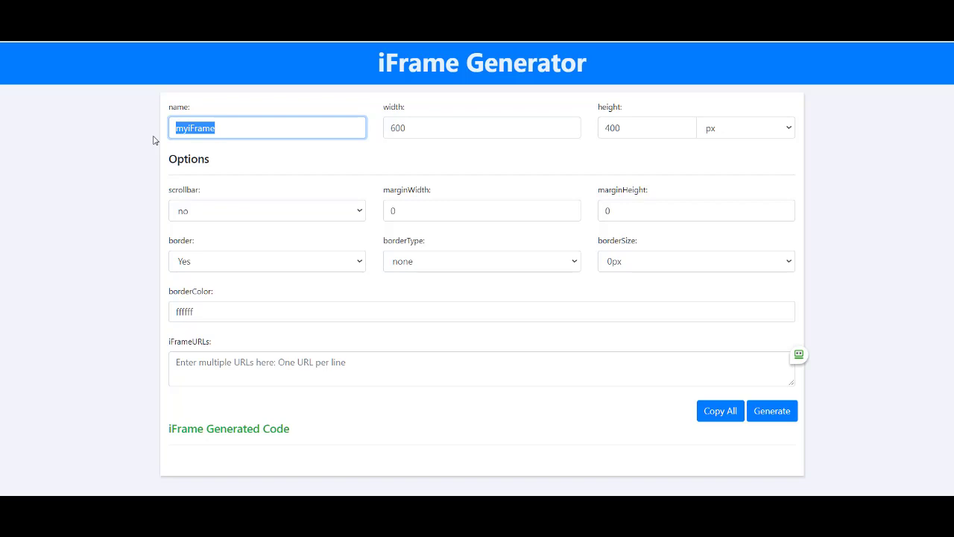
{"action": "type", "text": "UK Bu"}
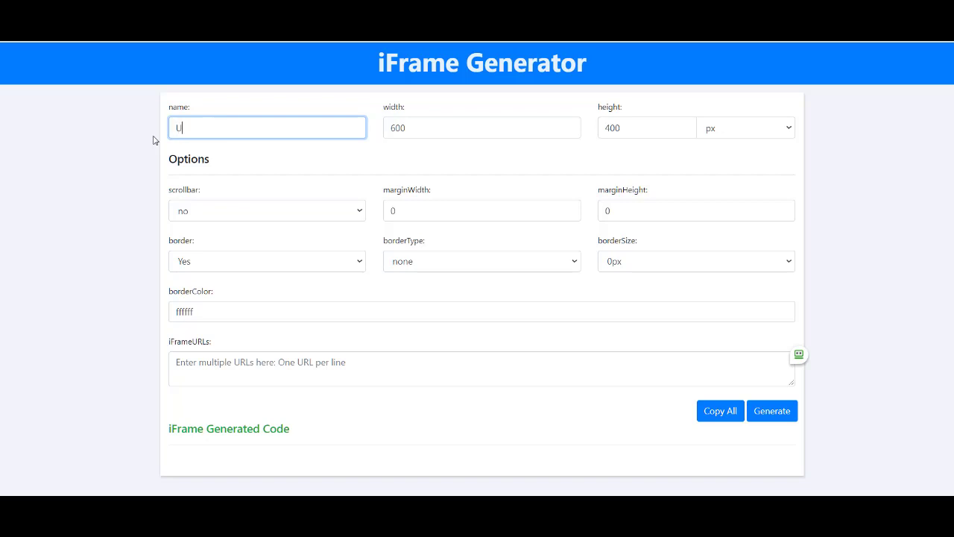
{"action": "type", "text": "siness Listings"}
{"action": "left_click_drag", "start_coordinate": [631, 128], "coordinate": [592, 131]}
{"action": "type", "text": "600"}
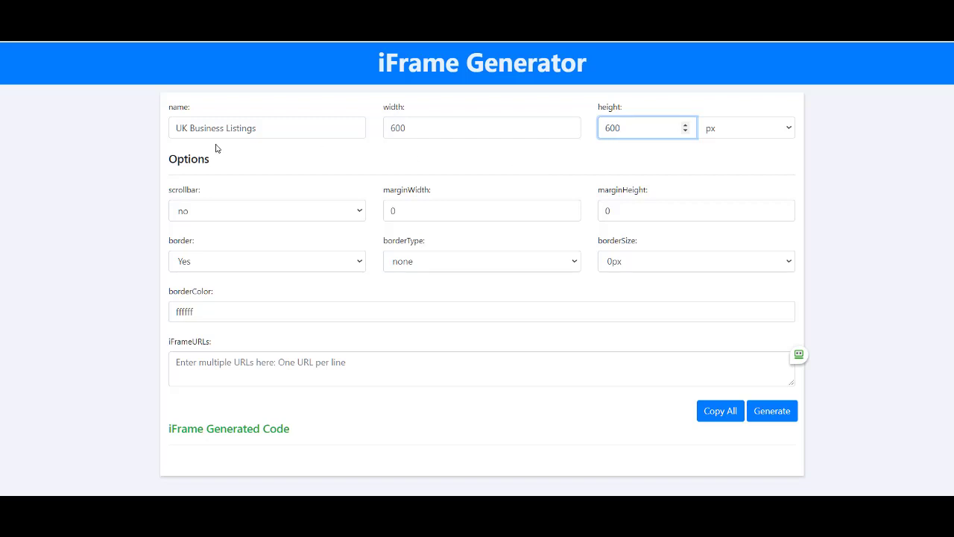
Turn on the iframe's scrollbar and give it a solid border 1px thick
{"action": "left_click", "coordinate": [360, 213]}
{"action": "left_click", "coordinate": [232, 242]}
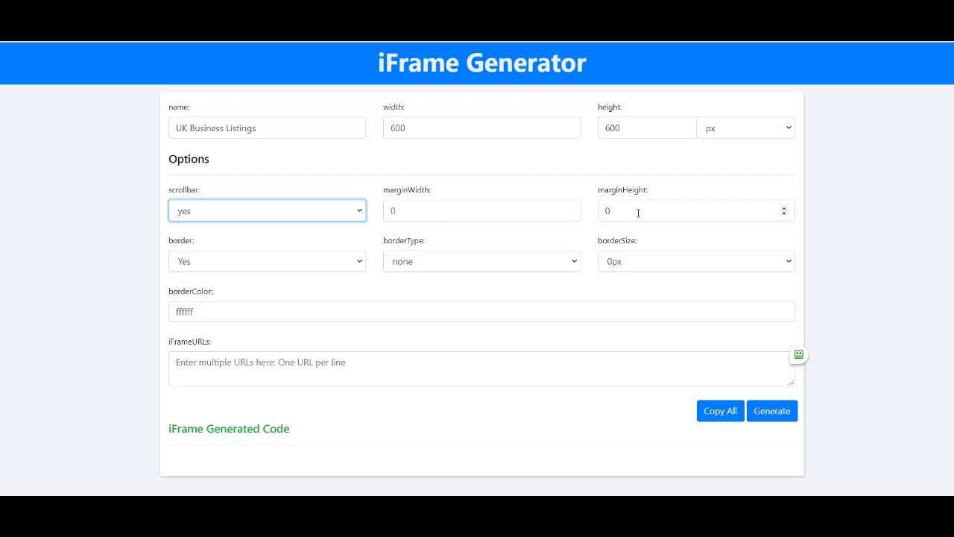
{"action": "left_click", "coordinate": [572, 263]}
{"action": "left_click", "coordinate": [420, 303]}
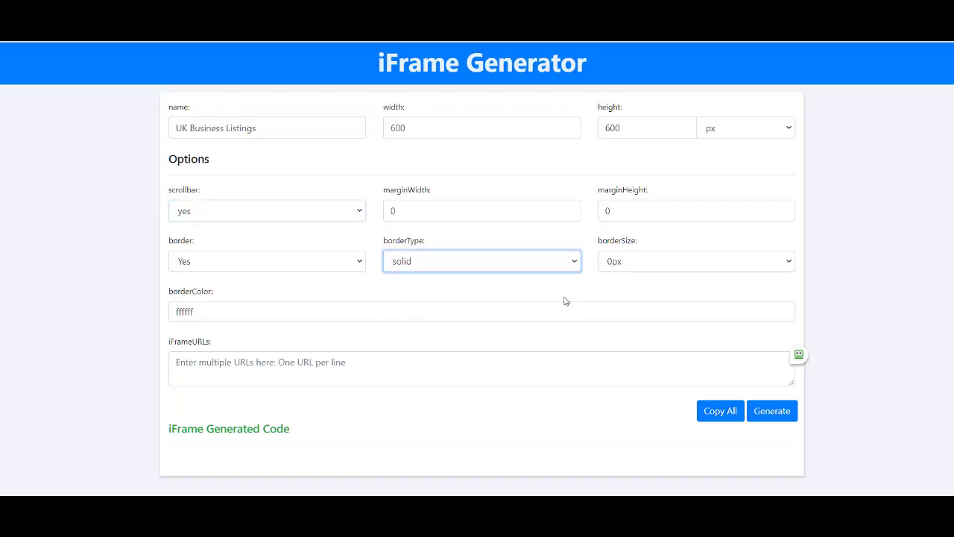
{"action": "left_click", "coordinate": [789, 263]}
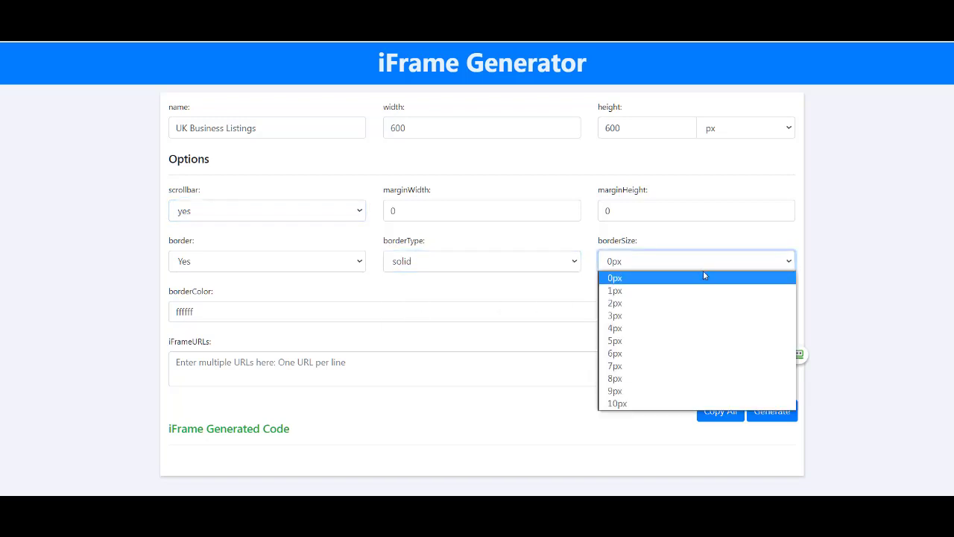
{"action": "left_click", "coordinate": [645, 293]}
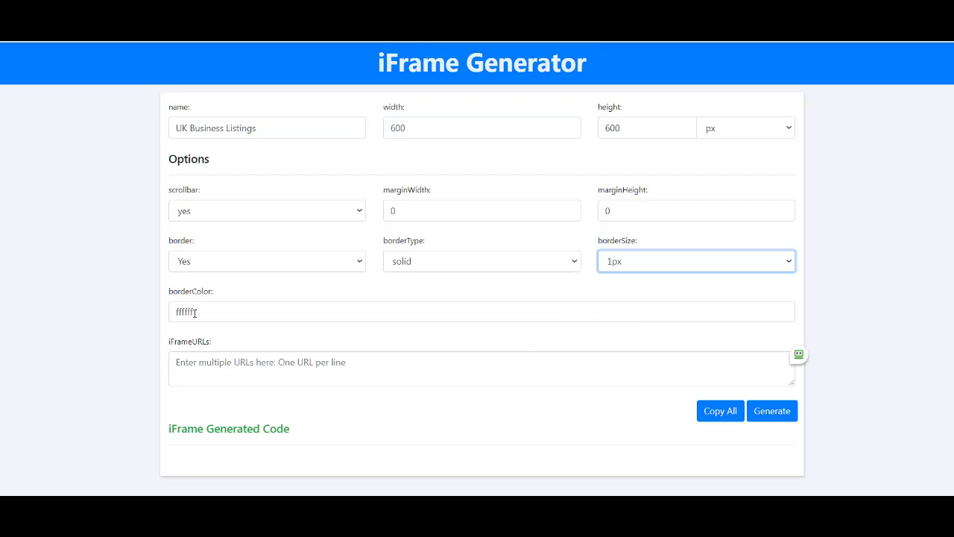
Search Google for the border colour code ffffff and open the color-hex page about it
{"action": "left_click", "coordinate": [195, 312]}
{"action": "left_click_drag", "start_coordinate": [195, 312], "coordinate": [176, 312]}
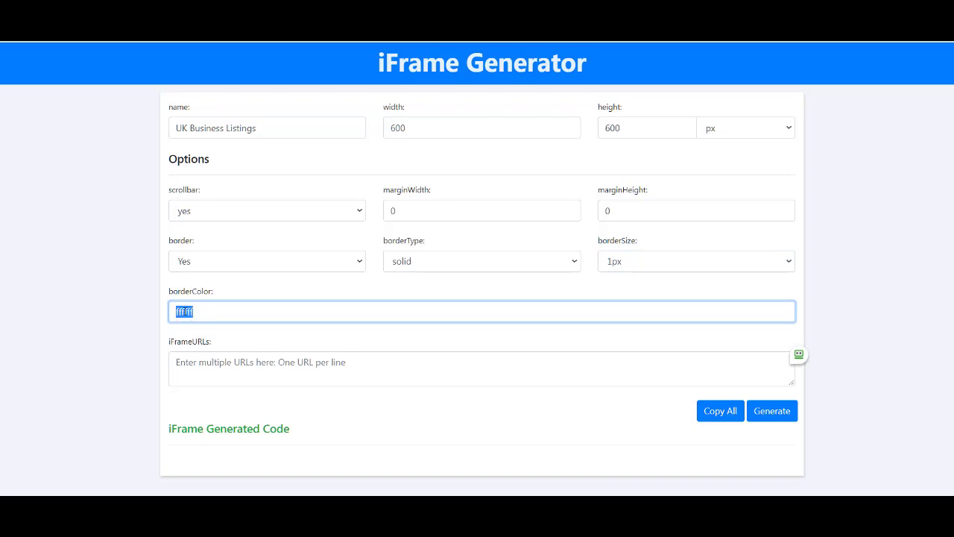
{"action": "right_click", "coordinate": [184, 313]}
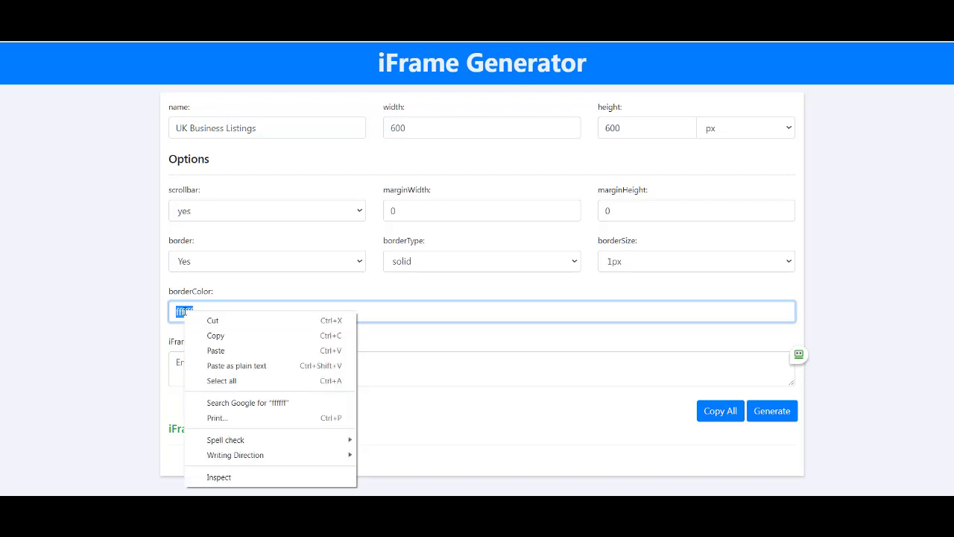
{"action": "left_click", "coordinate": [237, 403]}
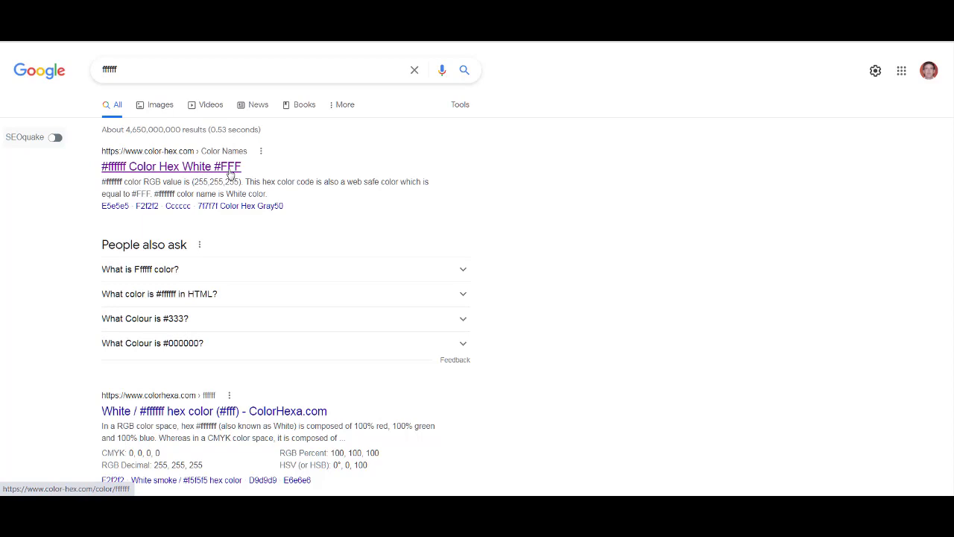
{"action": "left_click", "coordinate": [192, 172]}
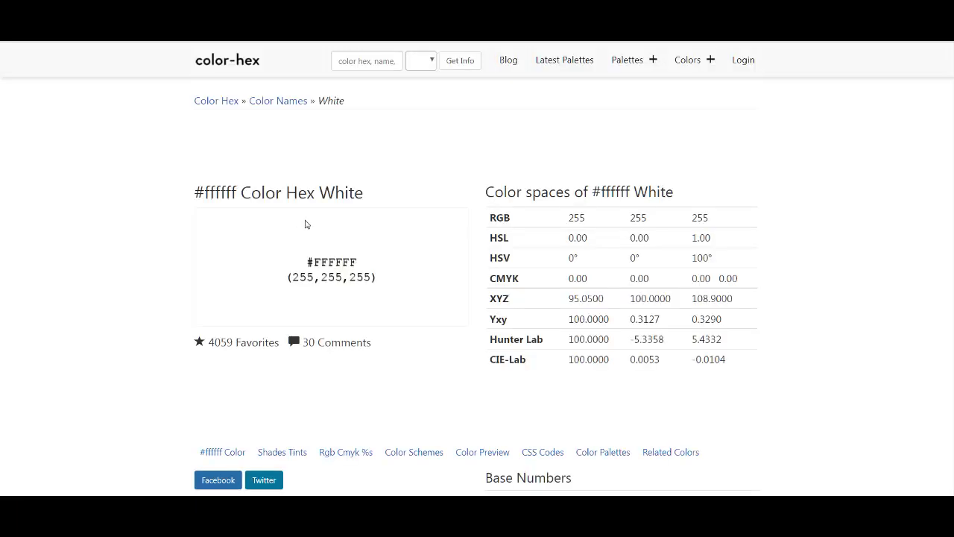
Copy the hex code e5e5e5, without the hash sign, from the shades of #ffffff
{"action": "scroll", "coordinate": [327, 239], "scroll_direction": "down", "scroll_amount": 8}
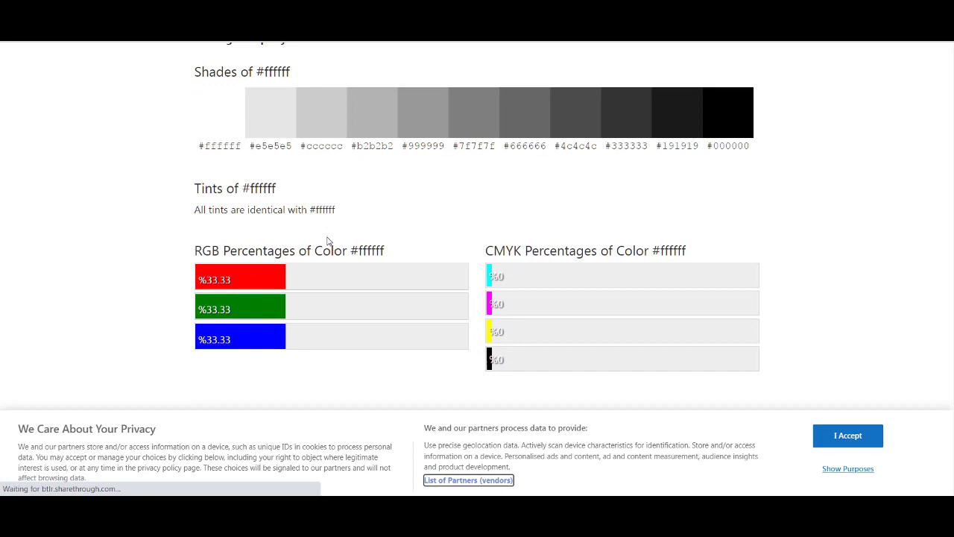
{"action": "scroll", "coordinate": [326, 241], "scroll_direction": "up", "scroll_amount": 1}
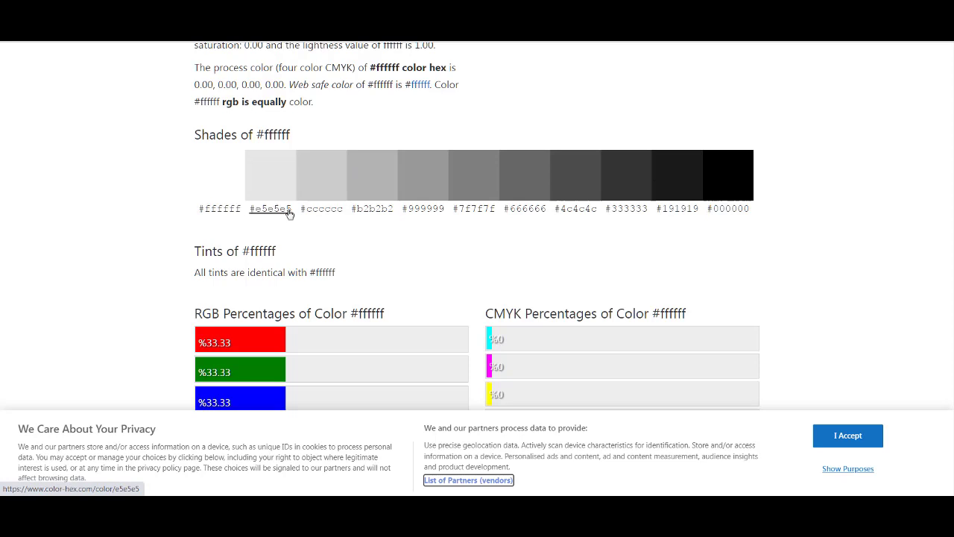
{"action": "left_click_drag", "start_coordinate": [292, 211], "coordinate": [256, 209]}
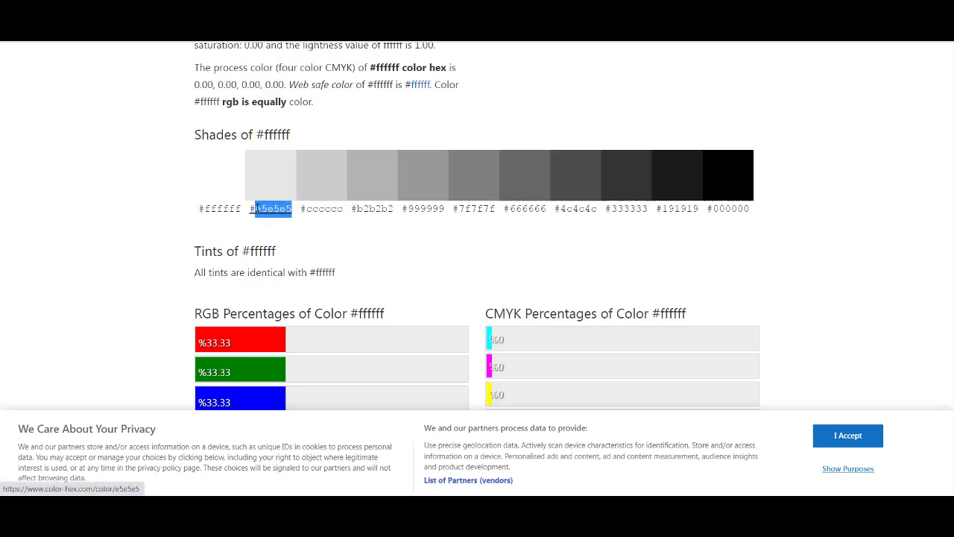
{"action": "right_click", "coordinate": [275, 211]}
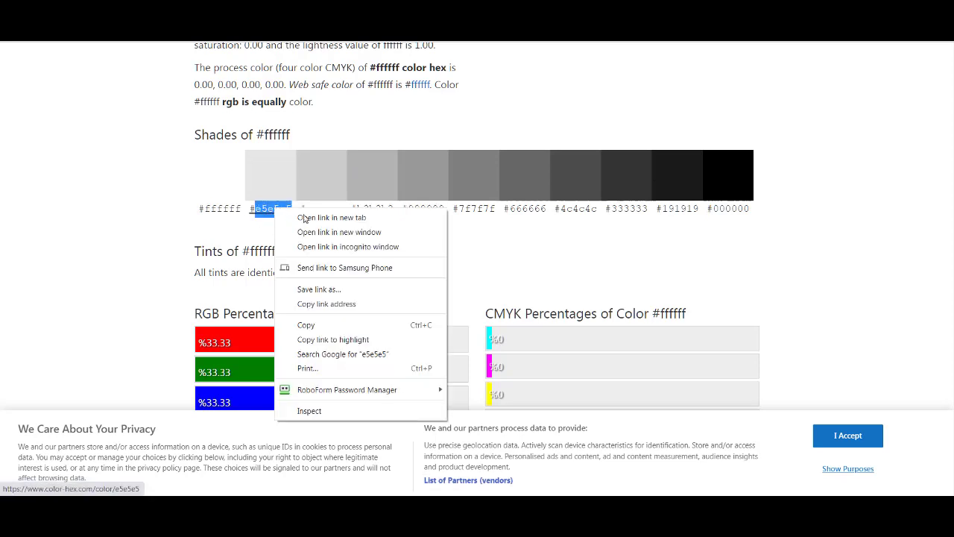
{"action": "left_click", "coordinate": [315, 326]}
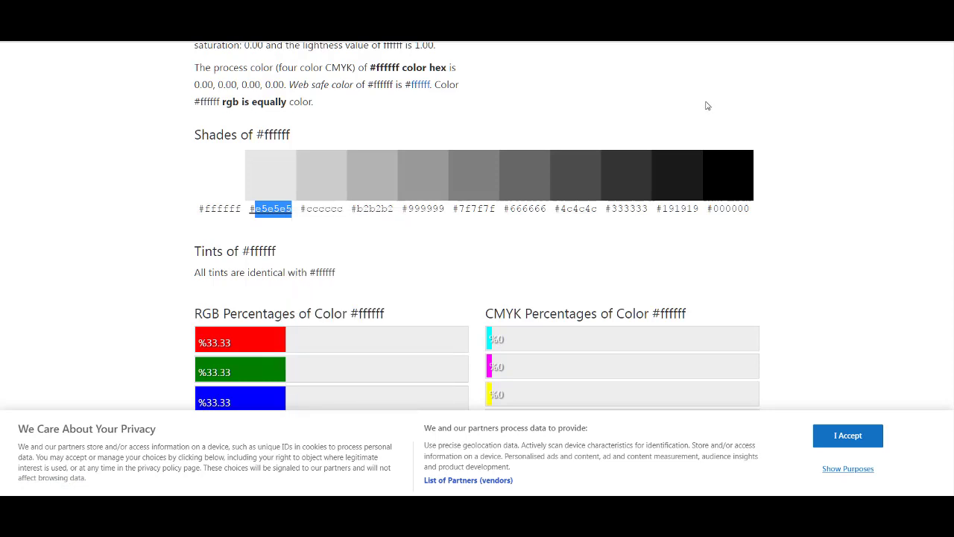
Return to the iFrame Generator and replace the border colour with the copied code e5e5e5
{"action": "key", "text": "alt+Tab"}
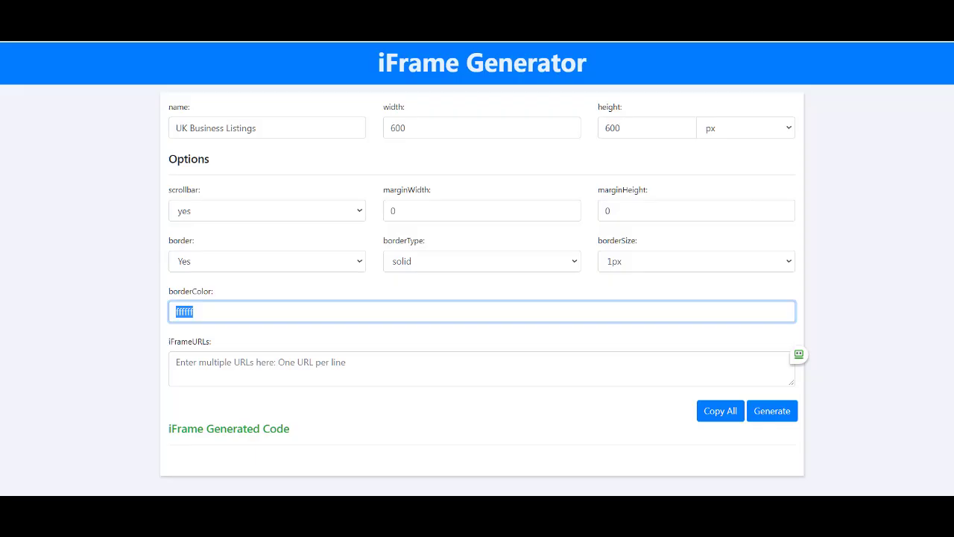
{"action": "right_click", "coordinate": [184, 313]}
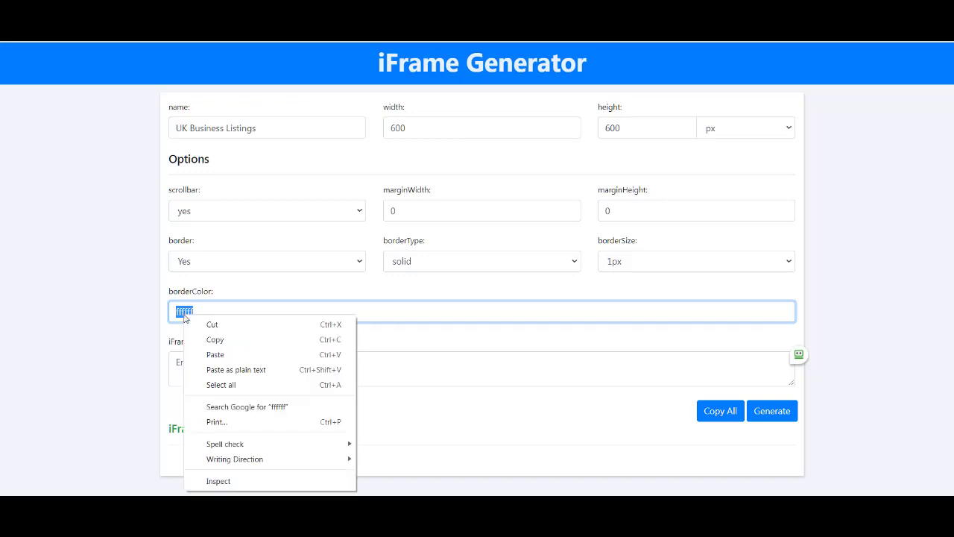
{"action": "left_click", "coordinate": [217, 354]}
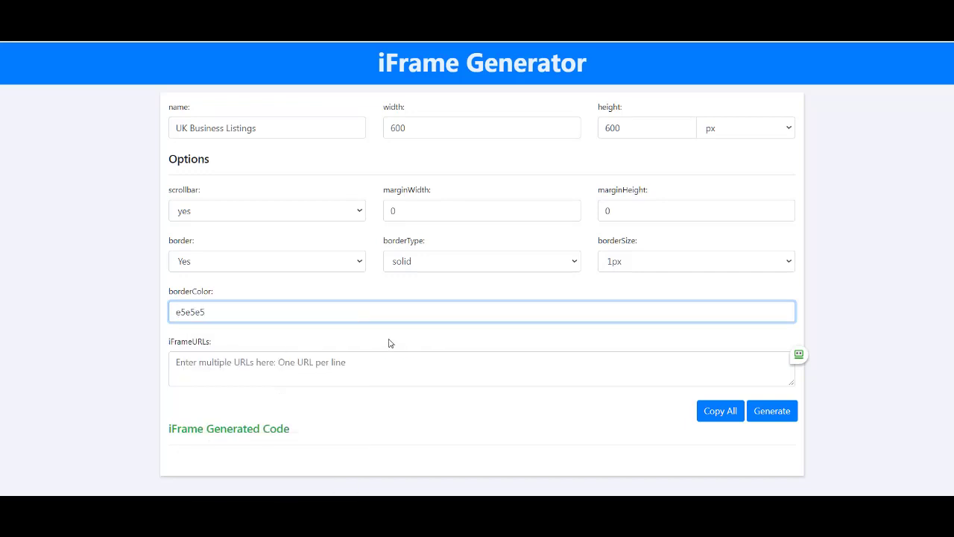
Copy the One Stop Business Listing UK site's address into the iFrame URLs and generate the iframe code
{"action": "left_click", "coordinate": [179, 363]}
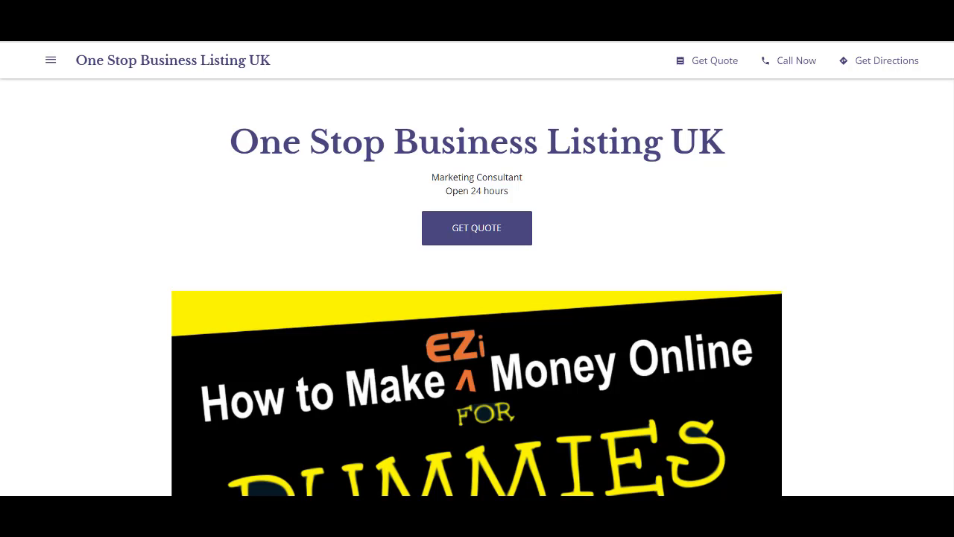
{"action": "right_click", "coordinate": [288, 22]}
{"action": "left_click", "coordinate": [323, 79]}
{"action": "left_click", "coordinate": [335, 9]}
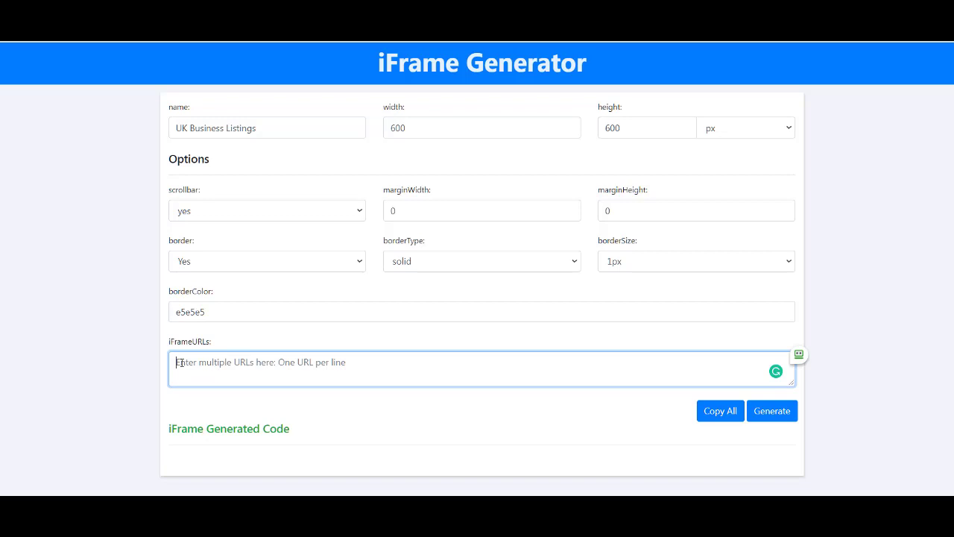
{"action": "right_click", "coordinate": [181, 363]}
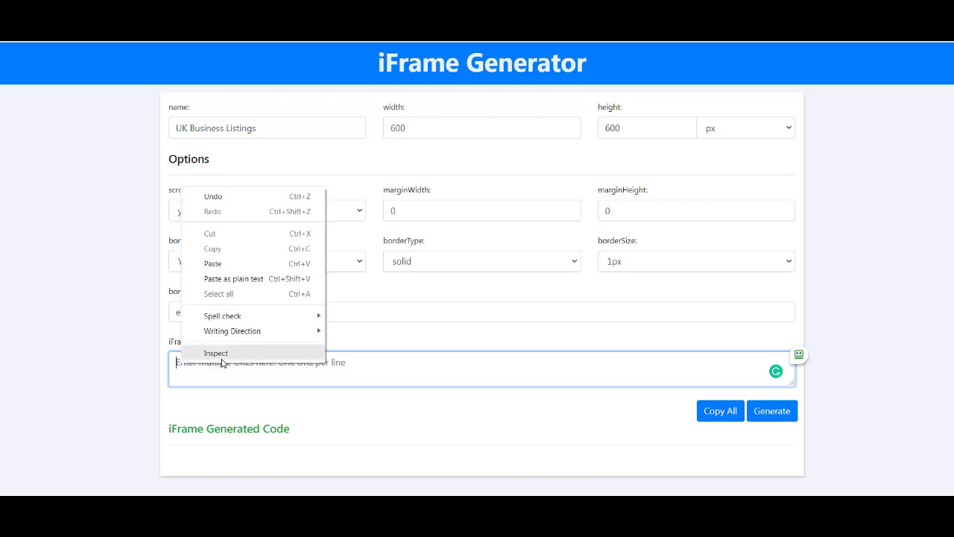
{"action": "left_click", "coordinate": [226, 263]}
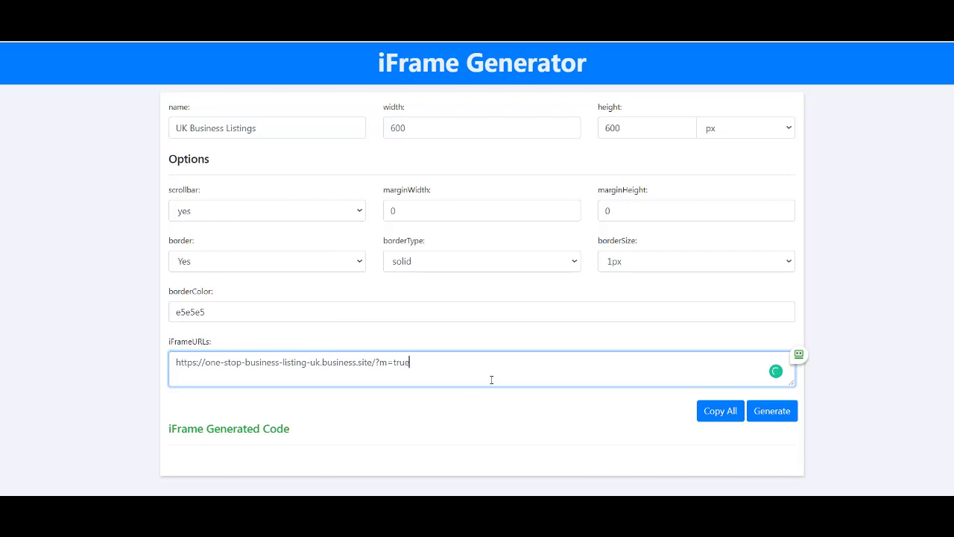
{"action": "left_click", "coordinate": [771, 412]}
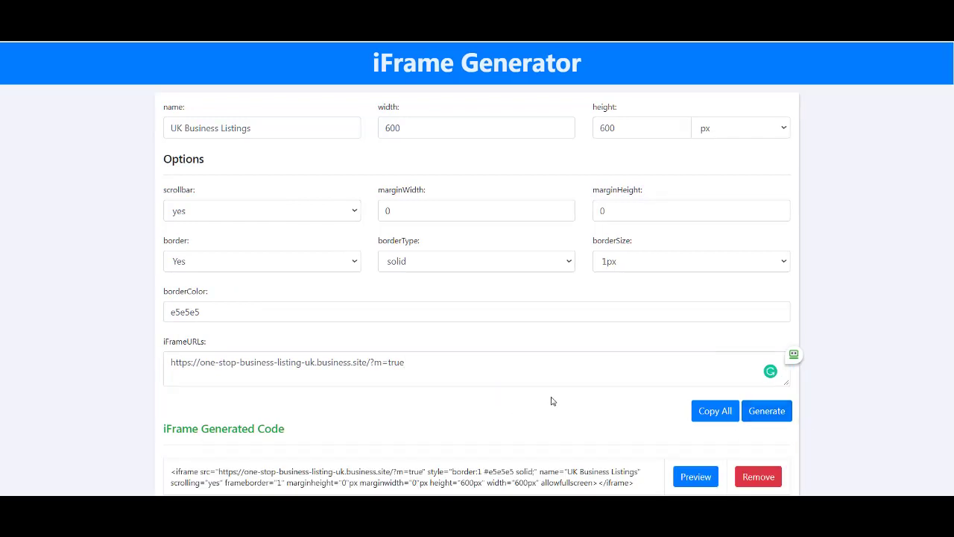
Preview the generated iframe, dismiss the cookie notice, browse down the embedded page and close the preview
{"action": "scroll", "coordinate": [551, 401], "scroll_direction": "down", "scroll_amount": 1}
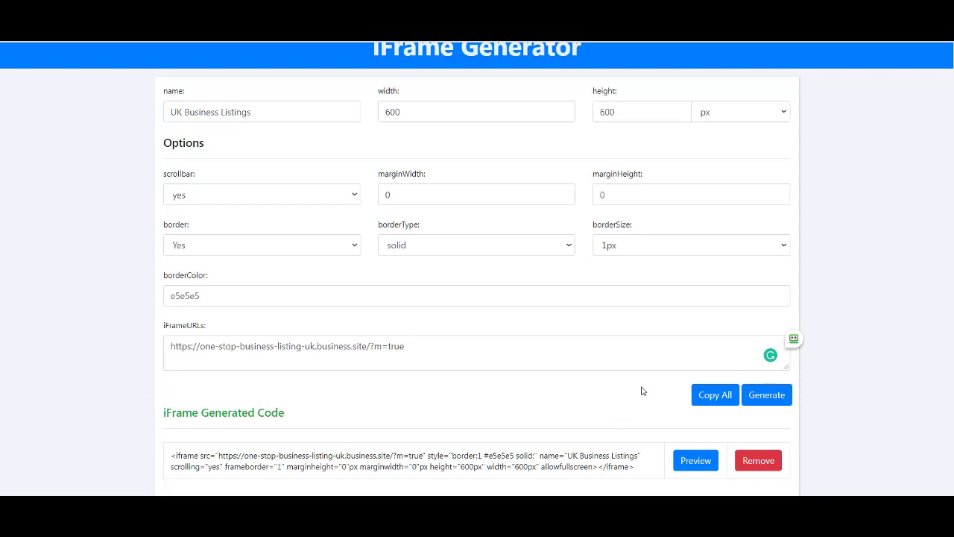
{"action": "left_click", "coordinate": [694, 462]}
{"action": "scroll", "coordinate": [447, 295], "scroll_direction": "down", "scroll_amount": 4}
{"action": "scroll", "coordinate": [447, 295], "scroll_direction": "up", "scroll_amount": 4}
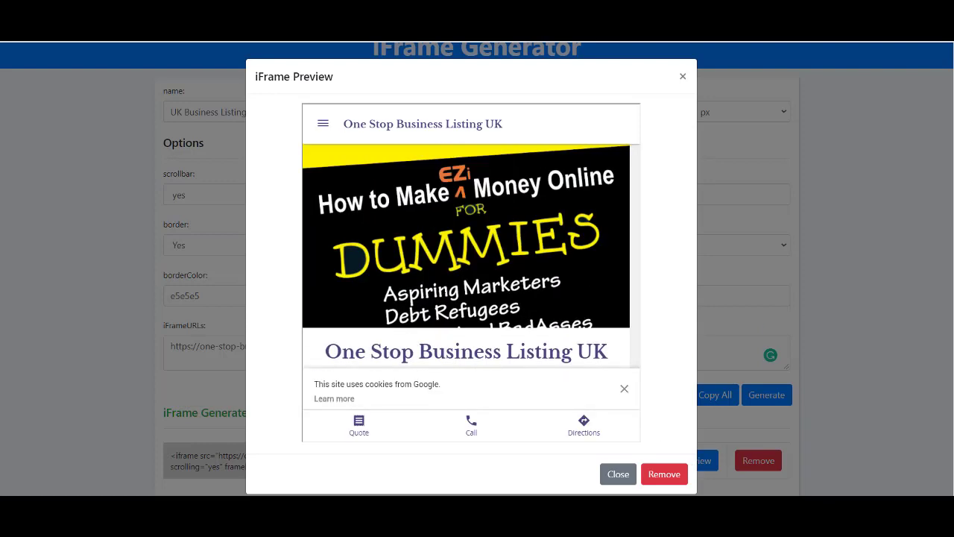
{"action": "left_click", "coordinate": [626, 391]}
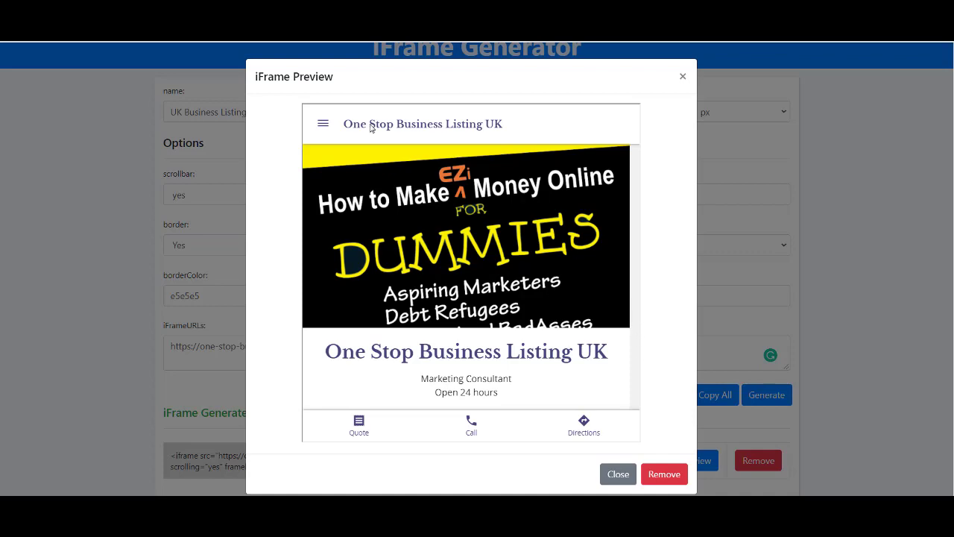
{"action": "scroll", "coordinate": [439, 310], "scroll_direction": "down", "scroll_amount": 15}
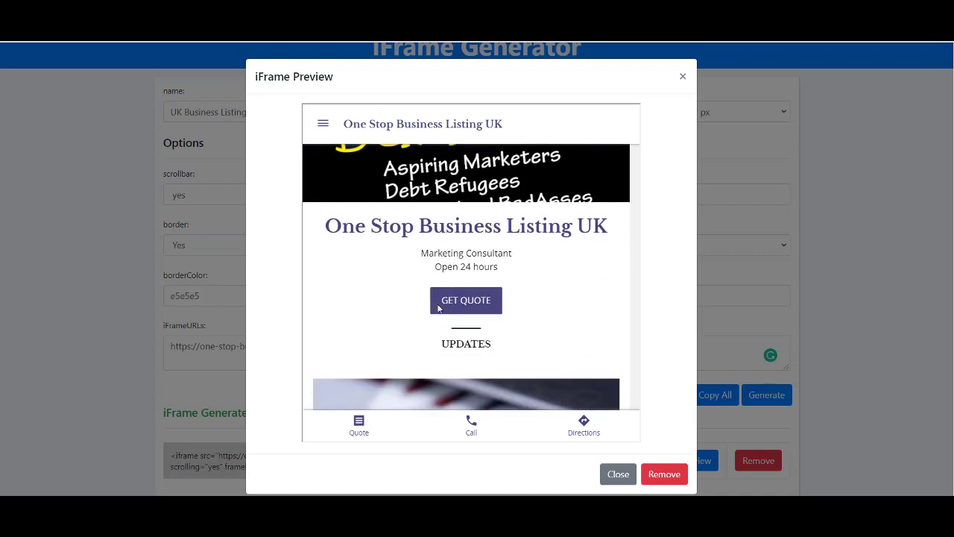
{"action": "scroll", "coordinate": [440, 309], "scroll_direction": "down", "scroll_amount": 15}
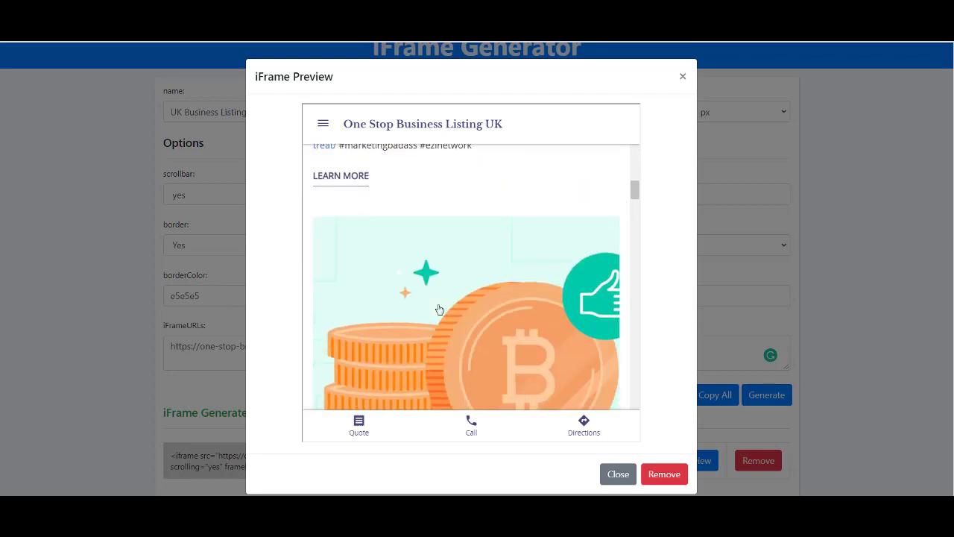
{"action": "scroll", "coordinate": [440, 309], "scroll_direction": "down", "scroll_amount": 15}
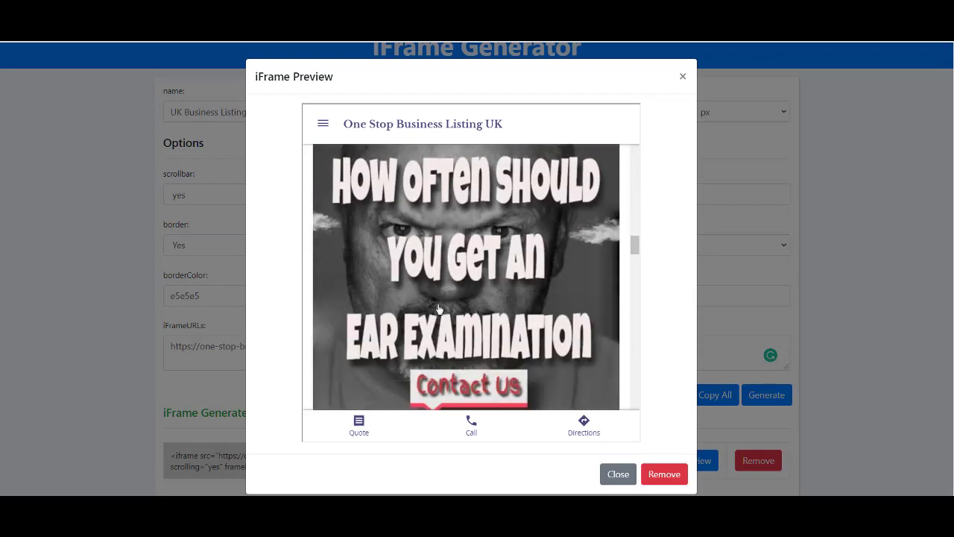
{"action": "scroll", "coordinate": [440, 310], "scroll_direction": "down", "scroll_amount": 10}
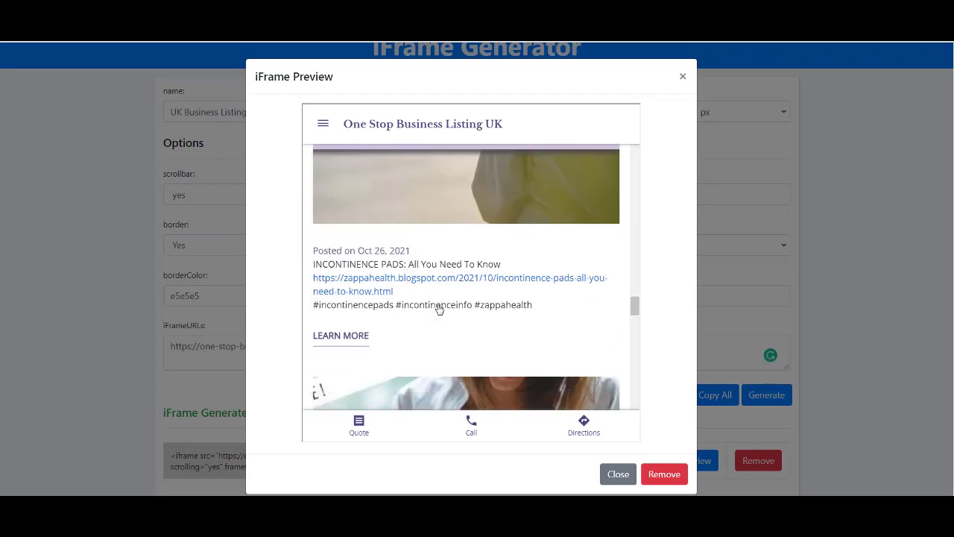
{"action": "left_click", "coordinate": [615, 474]}
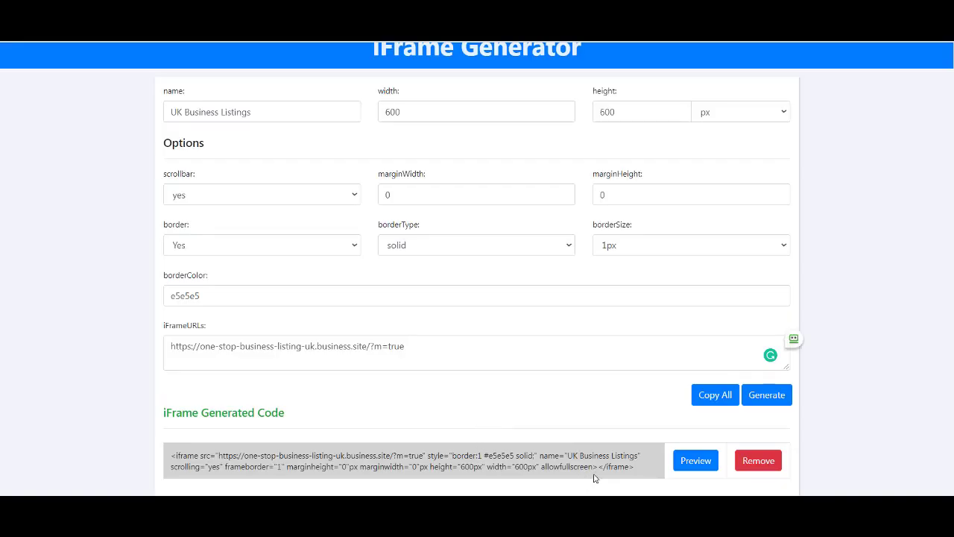
Copy the complete generated iframe code for the One Stop Business Listing UK site
{"action": "left_click_drag", "start_coordinate": [635, 466], "coordinate": [171, 456]}
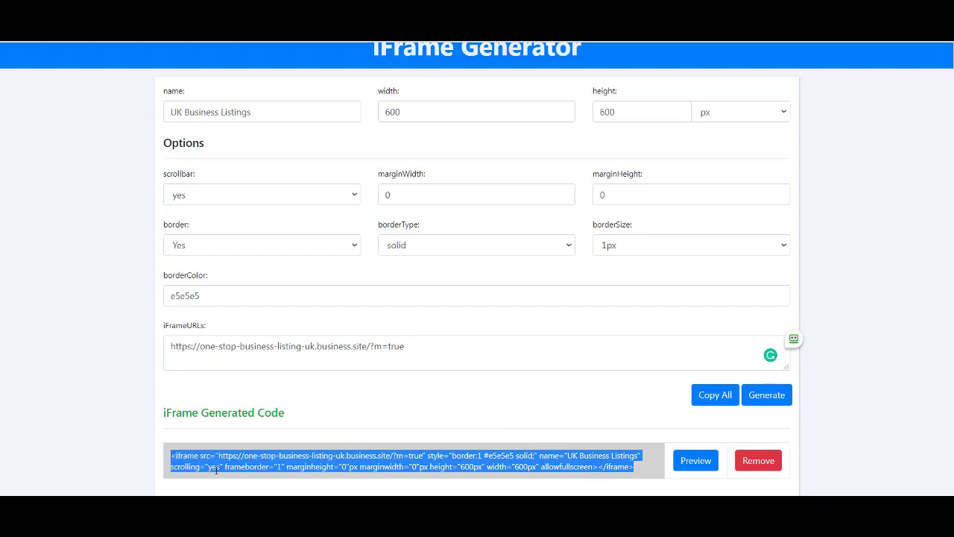
{"action": "right_click", "coordinate": [382, 465]}
{"action": "left_click", "coordinate": [412, 391]}
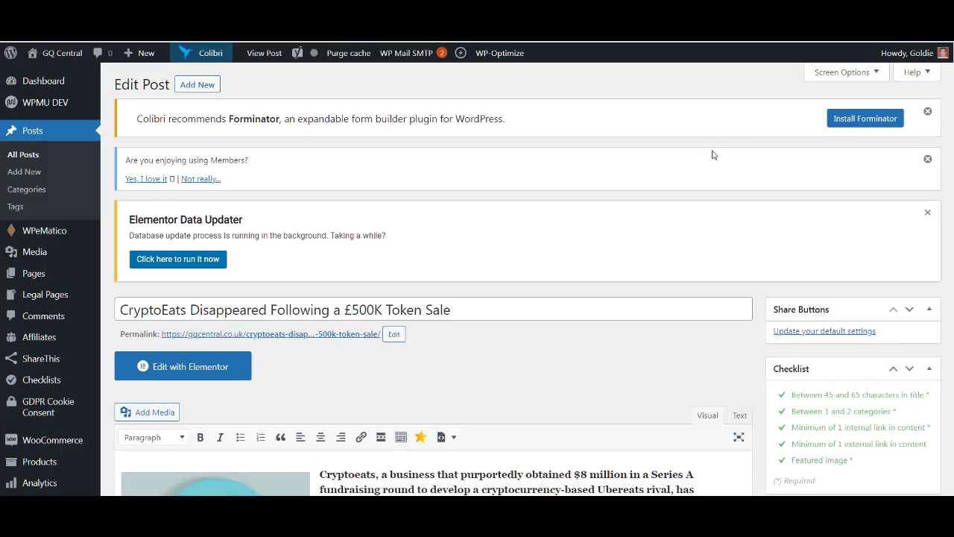
Add an empty paragraph above the "Cryptoeats Looked Legit" heading in the post
{"action": "scroll", "coordinate": [509, 393], "scroll_direction": "down", "scroll_amount": 3}
{"action": "scroll", "coordinate": [511, 391], "scroll_direction": "down", "scroll_amount": 3}
{"action": "scroll", "coordinate": [485, 313], "scroll_direction": "up", "scroll_amount": 5}
{"action": "scroll", "coordinate": [465, 294], "scroll_direction": "down", "scroll_amount": 10}
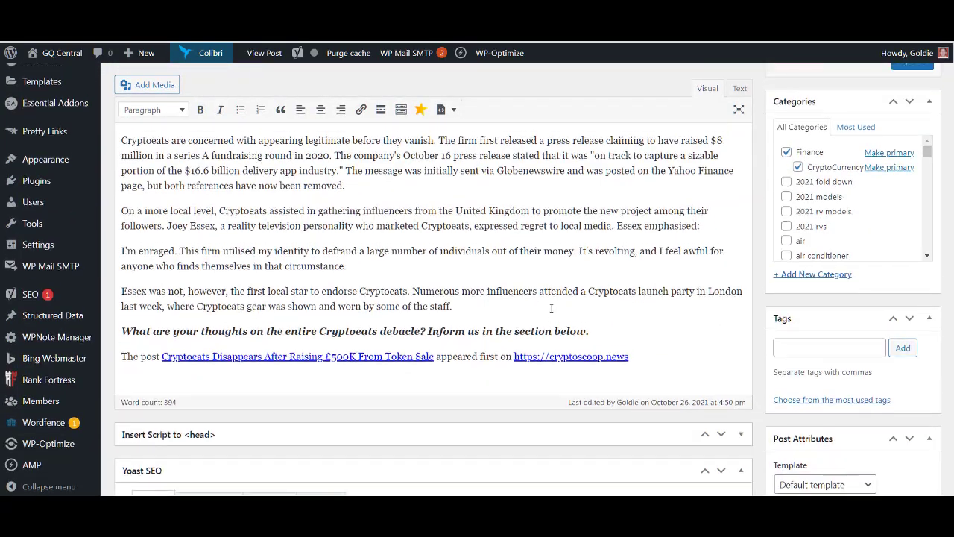
{"action": "scroll", "coordinate": [551, 308], "scroll_direction": "up", "scroll_amount": 5}
{"action": "scroll", "coordinate": [551, 307], "scroll_direction": "down", "scroll_amount": 2}
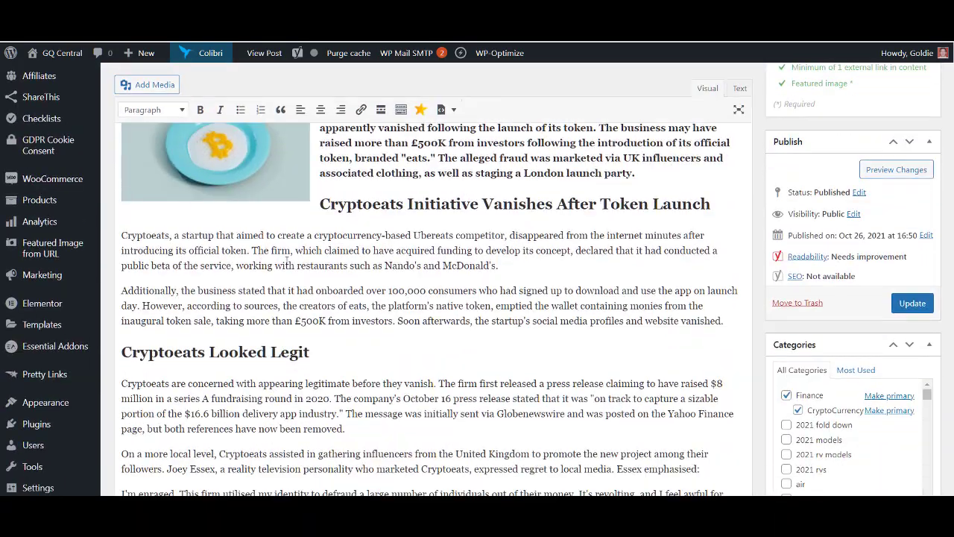
{"action": "left_click", "coordinate": [743, 313]}
{"action": "key", "text": "Return"}
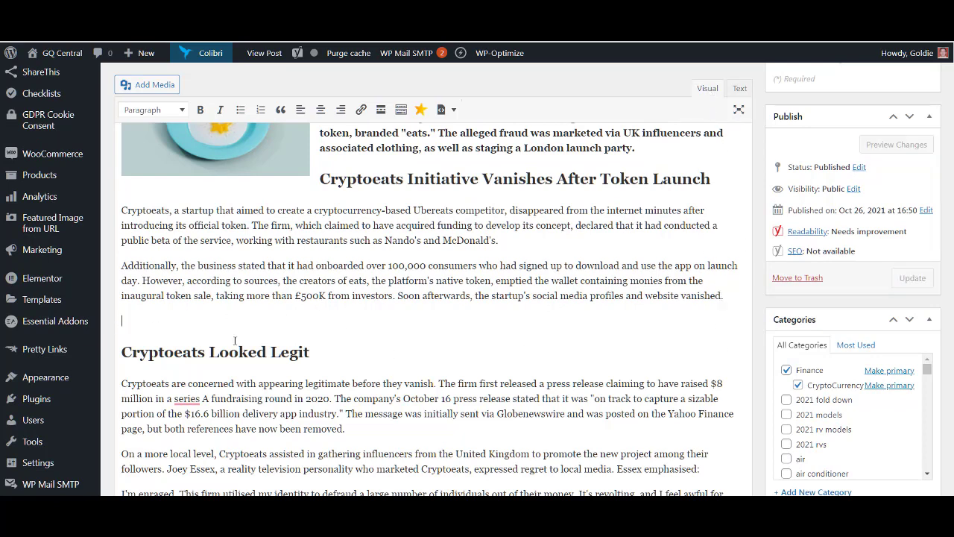
Show the post's HTML source and replace the &nbsp; placeholder above the "Cryptoeats Looked Legit" heading with the copied iframe code
{"action": "left_click", "coordinate": [736, 89]}
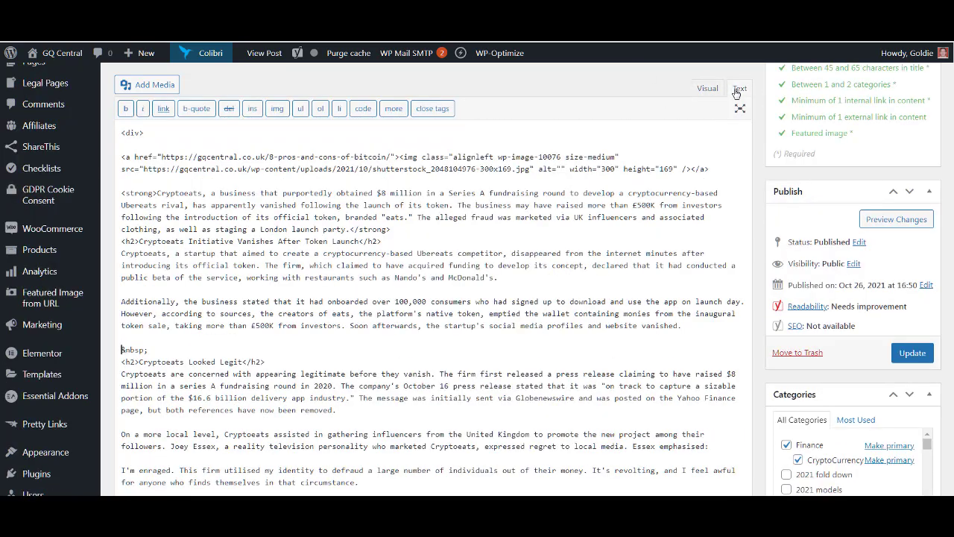
{"action": "left_click", "coordinate": [193, 350]}
{"action": "key", "text": "shift+Left"}
{"action": "key", "text": "shift+Left"}
{"action": "key", "text": "shift+Left"}
{"action": "key", "text": "shift+Left"}
{"action": "key", "text": "shift+Left"}
{"action": "key", "text": "shift+Left"}
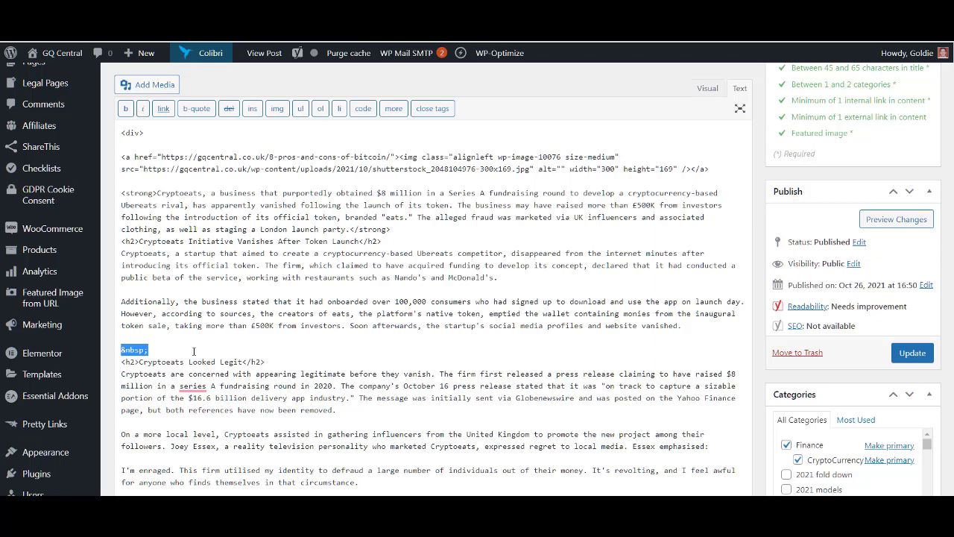
{"action": "right_click", "coordinate": [135, 350]}
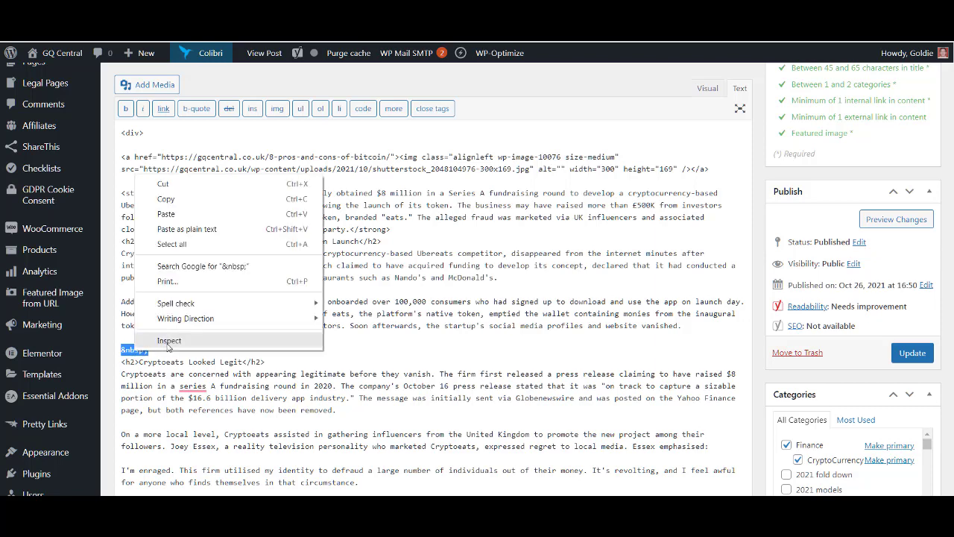
{"action": "left_click", "coordinate": [173, 214]}
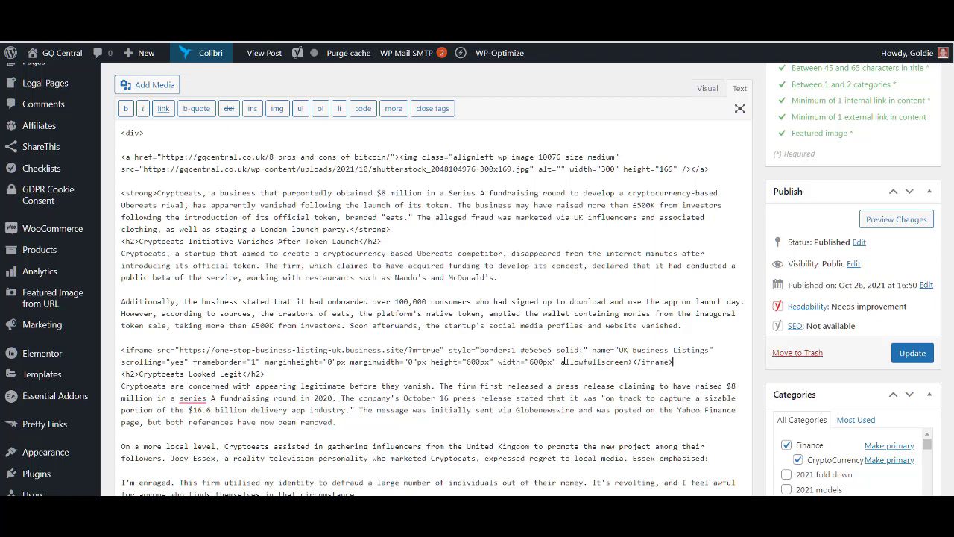
Set the width attribute in the pasted iframe code to 100%
{"action": "left_click_drag", "start_coordinate": [672, 364], "coordinate": [116, 349]}
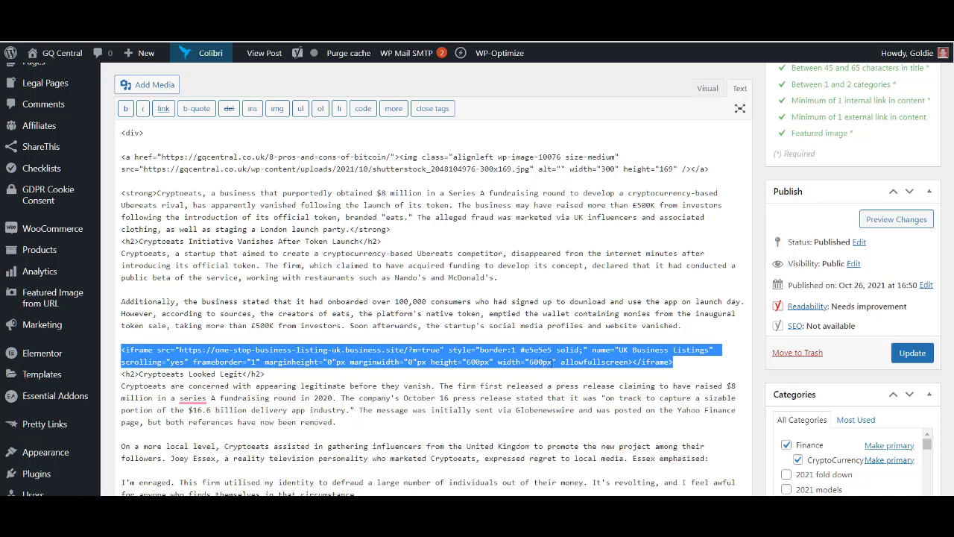
{"action": "left_click", "coordinate": [552, 363]}
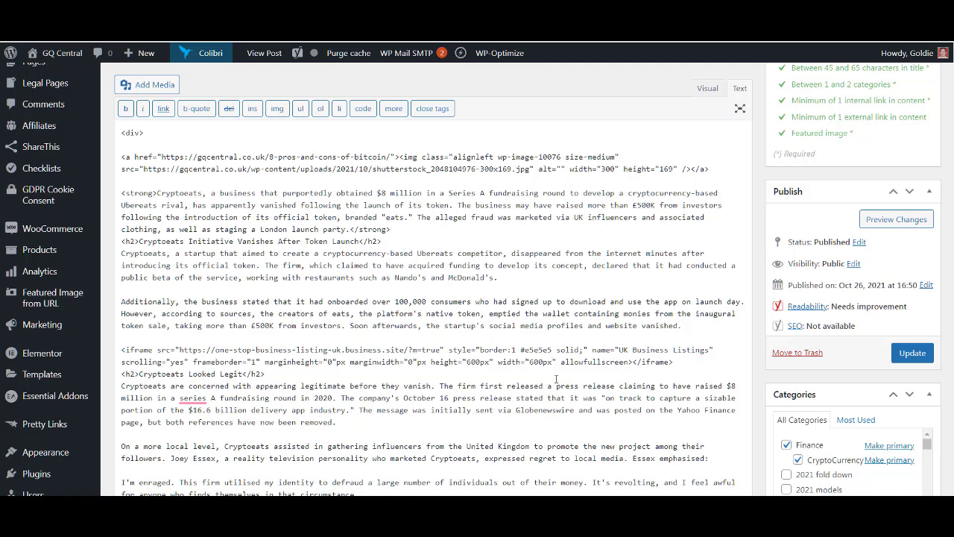
{"action": "key", "text": "BackSpace"}
{"action": "key", "text": "BackSpace"}
{"action": "key", "text": "BackSpace"}
{"action": "key", "text": "BackSpace"}
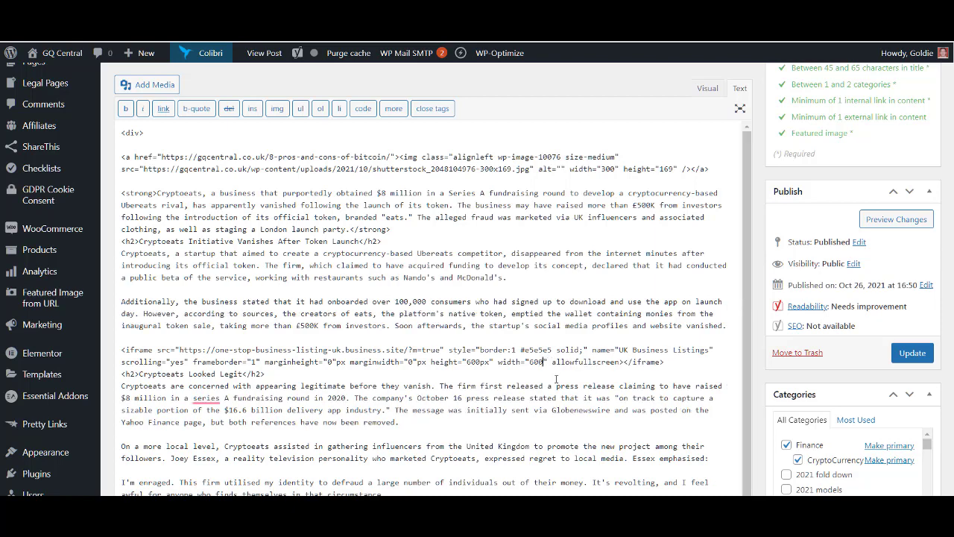
{"action": "key", "text": "BackSpace"}
{"action": "type", "text": "100%"}
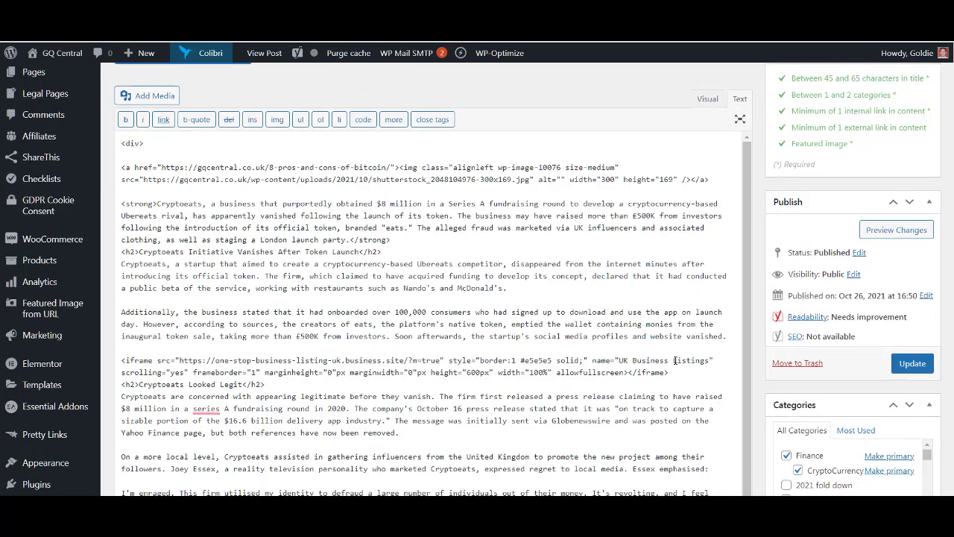
Update the published CryptoEats post with the embedded iframe code
{"action": "scroll", "coordinate": [675, 361], "scroll_direction": "up", "scroll_amount": 3}
{"action": "scroll", "coordinate": [675, 360], "scroll_direction": "down", "scroll_amount": 2}
{"action": "scroll", "coordinate": [675, 361], "scroll_direction": "up", "scroll_amount": 3}
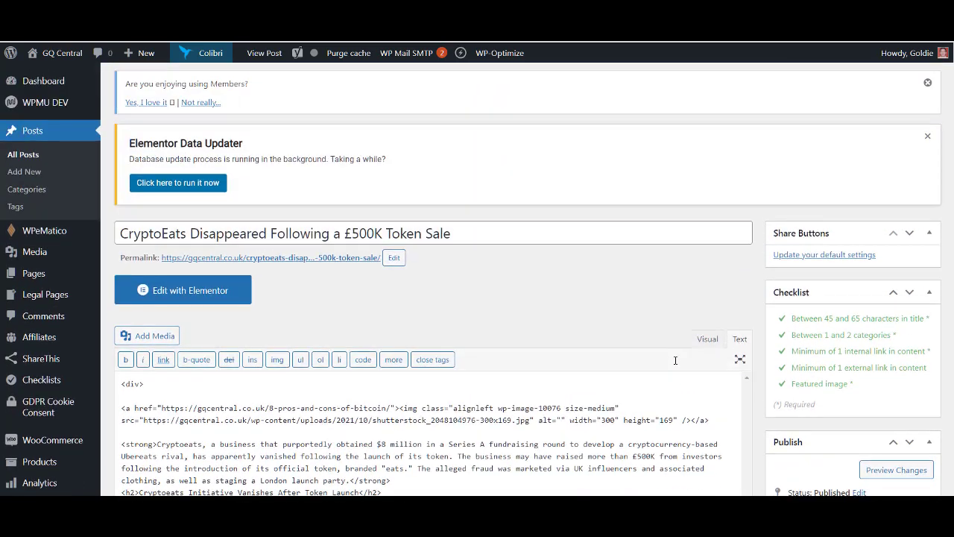
{"action": "scroll", "coordinate": [676, 363], "scroll_direction": "down", "scroll_amount": 3}
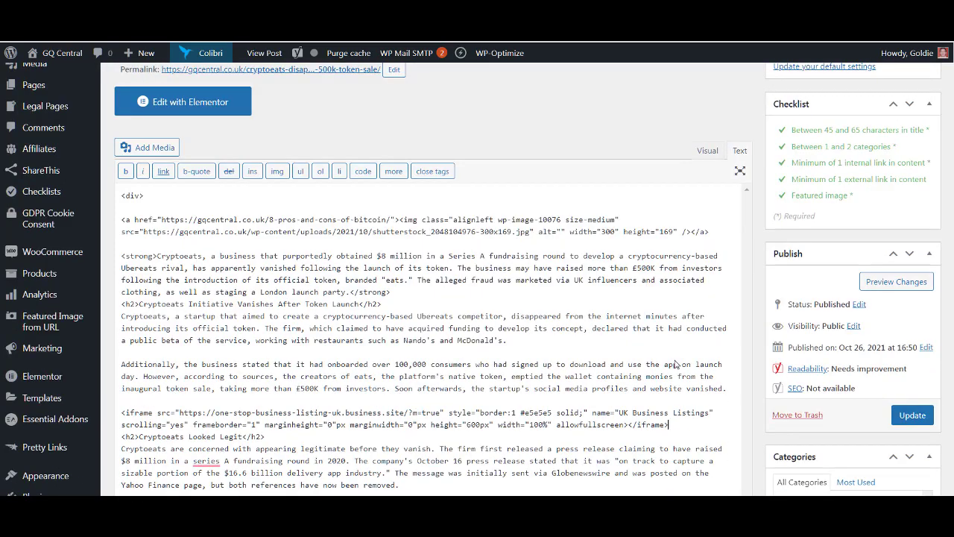
{"action": "left_click", "coordinate": [907, 416]}
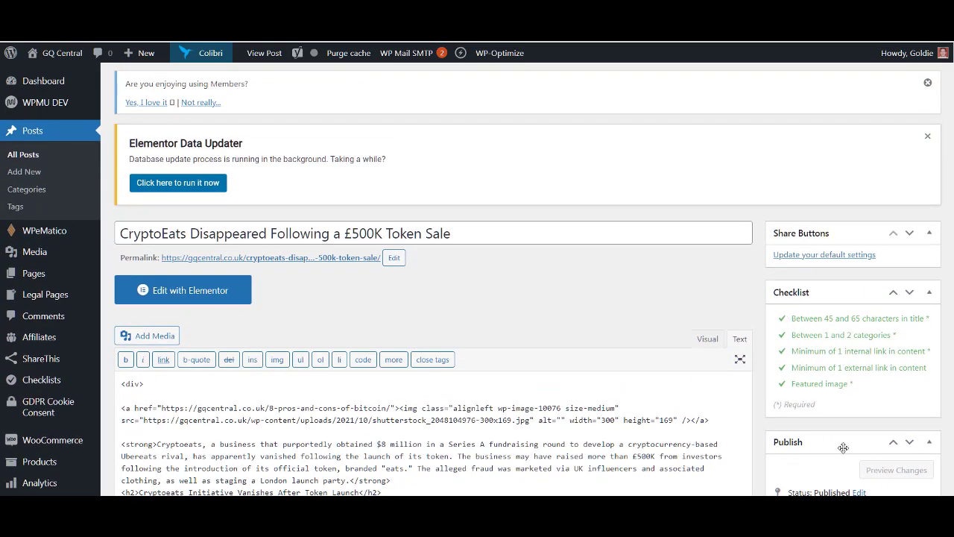
{"action": "scroll", "coordinate": [596, 337], "scroll_direction": "down", "scroll_amount": 3}
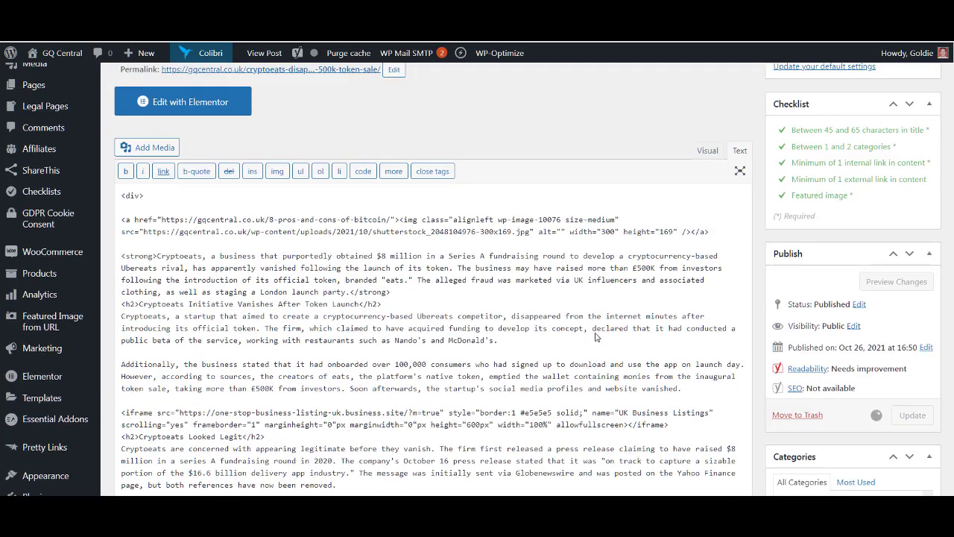
{"action": "scroll", "coordinate": [596, 337], "scroll_direction": "down", "scroll_amount": 3}
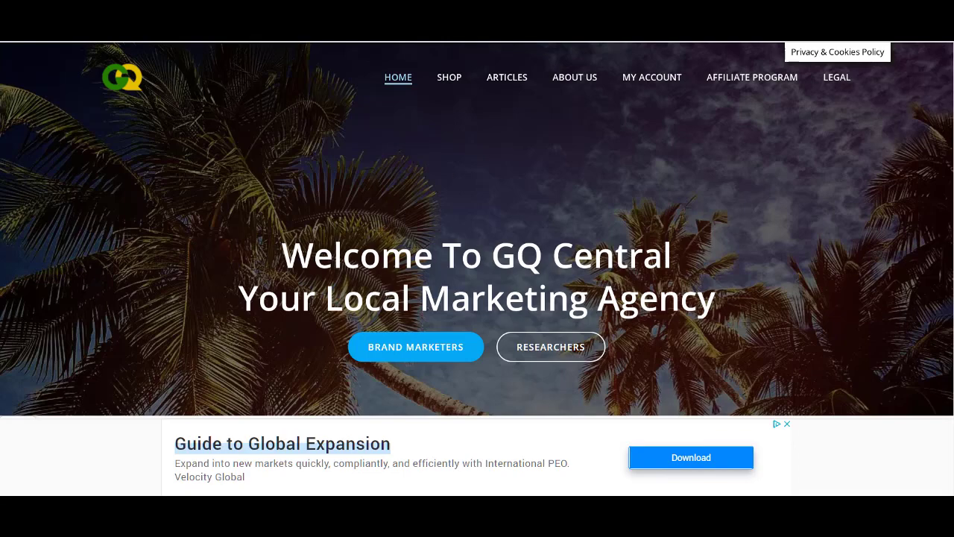
Open the CryptoEats article from the GQ Central home page and go down to the embedded business site
{"action": "scroll", "coordinate": [416, 244], "scroll_direction": "down", "scroll_amount": 3}
{"action": "scroll", "coordinate": [416, 244], "scroll_direction": "down", "scroll_amount": 7}
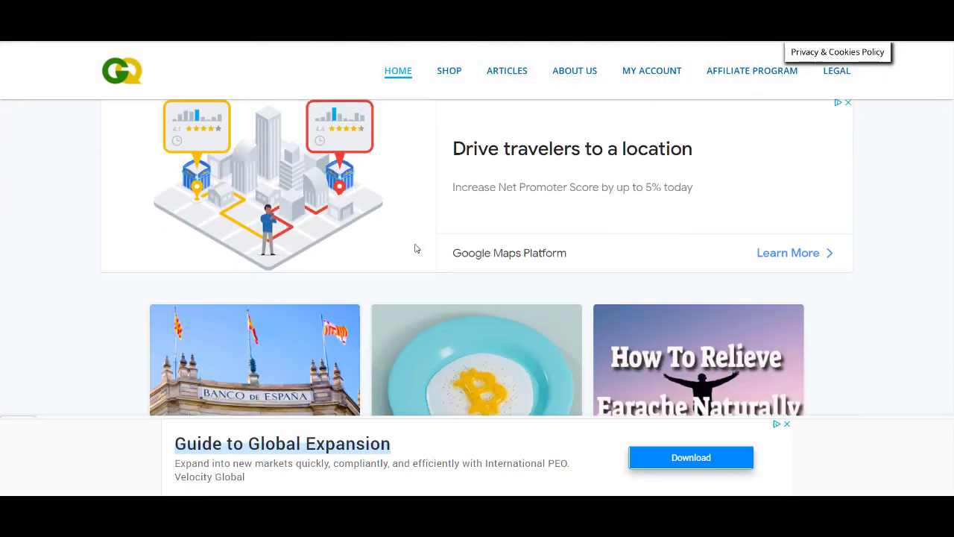
{"action": "scroll", "coordinate": [415, 248], "scroll_direction": "down", "scroll_amount": 3}
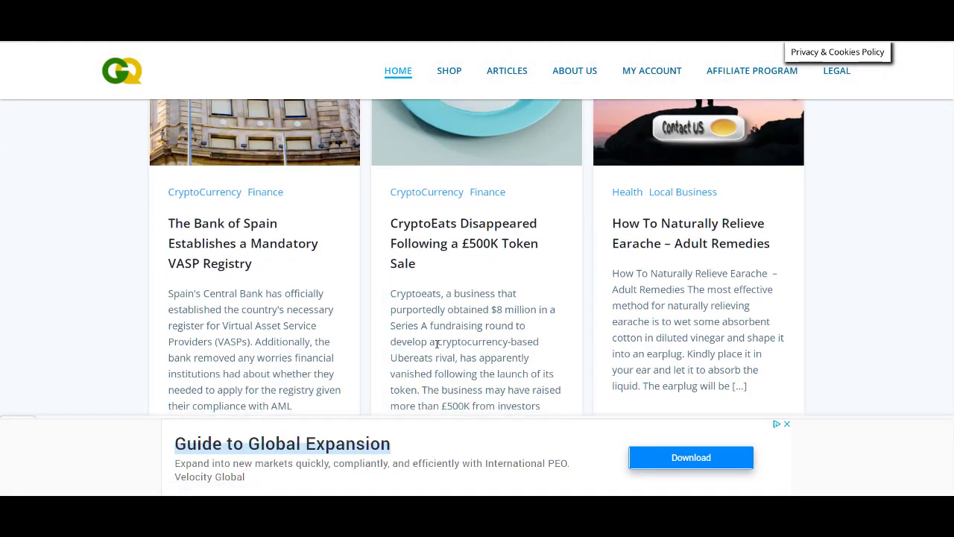
{"action": "left_click", "coordinate": [477, 227]}
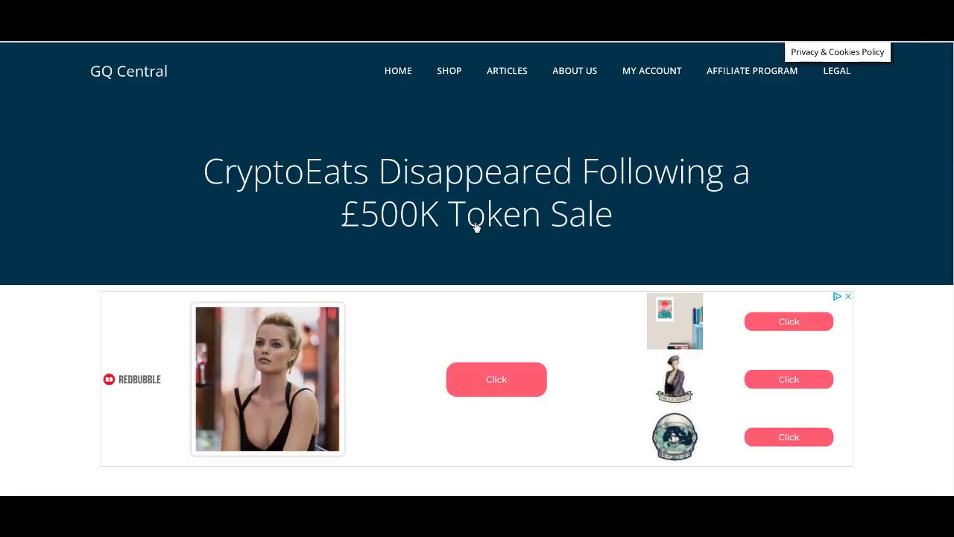
{"action": "scroll", "coordinate": [476, 228], "scroll_direction": "down", "scroll_amount": 9}
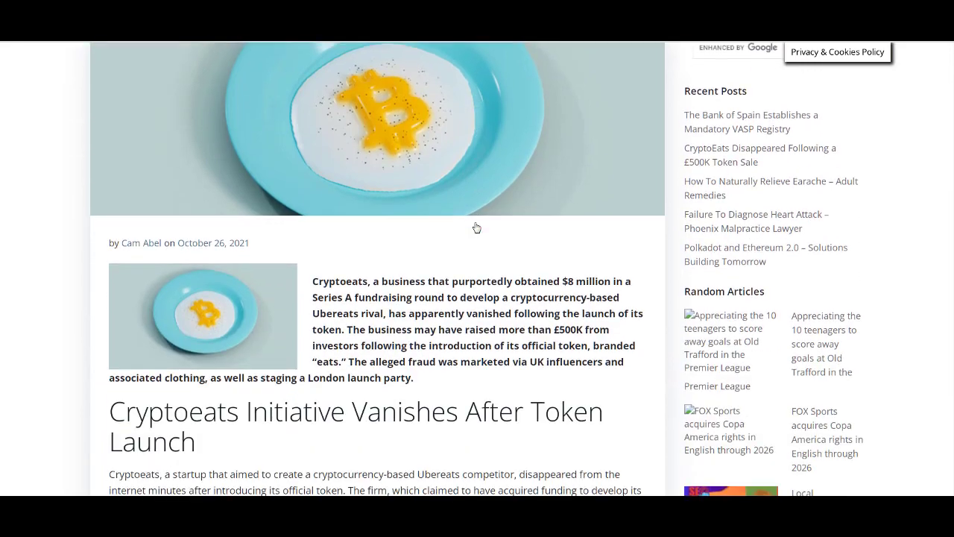
{"action": "scroll", "coordinate": [477, 227], "scroll_direction": "down", "scroll_amount": 4}
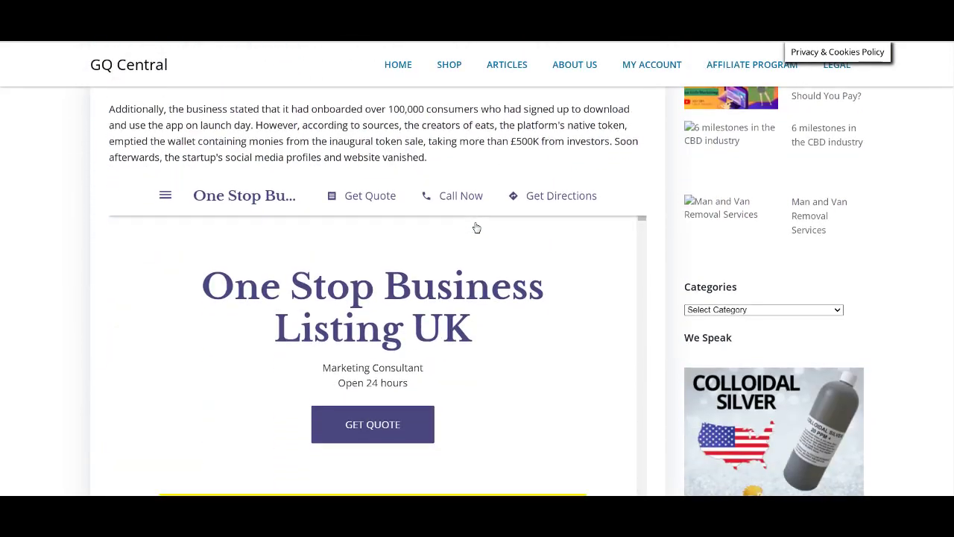
Dismiss the embedded site's cookie notice and examine how the iframe fits between the article's paragraphs
{"action": "scroll", "coordinate": [905, 237], "scroll_direction": "down", "scroll_amount": 2}
{"action": "scroll", "coordinate": [906, 236], "scroll_direction": "up", "scroll_amount": 1}
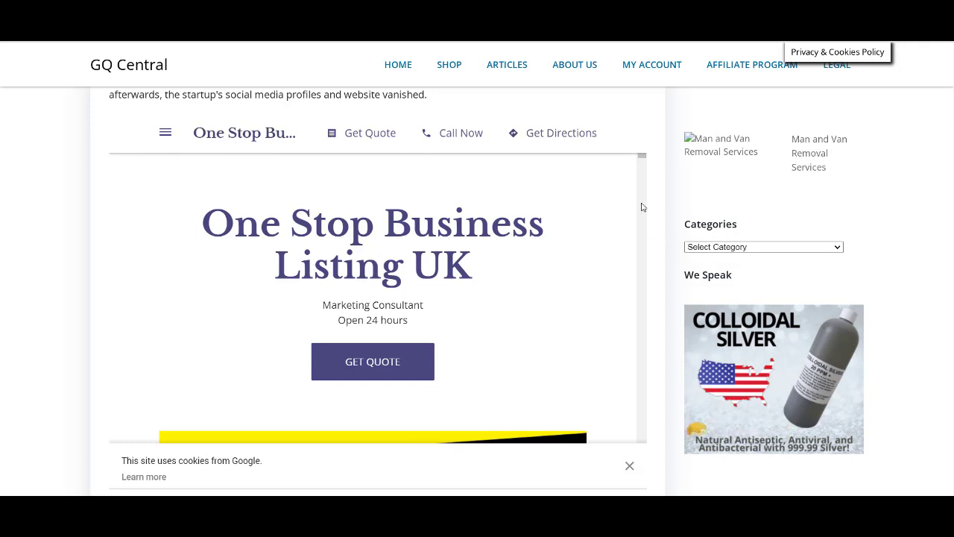
{"action": "scroll", "coordinate": [566, 345], "scroll_direction": "down", "scroll_amount": 1}
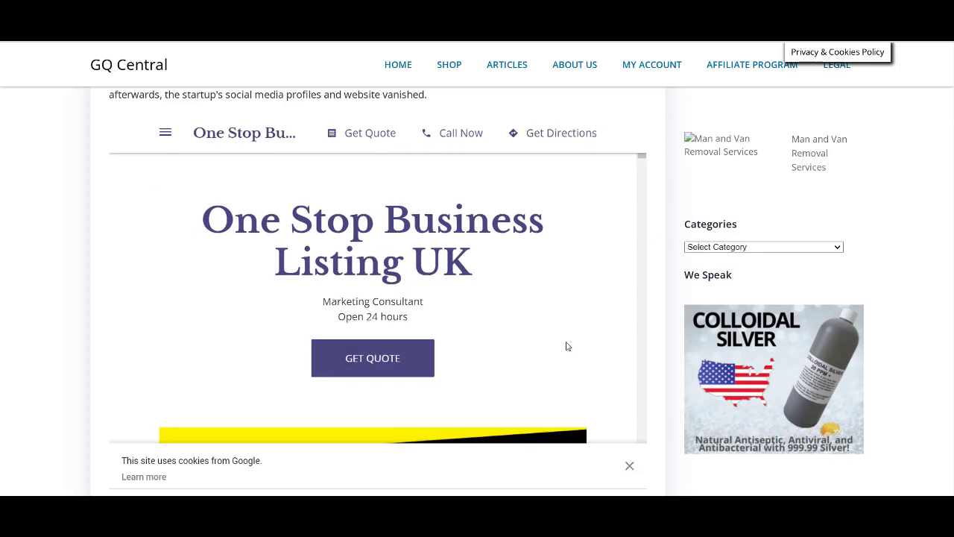
{"action": "scroll", "coordinate": [661, 346], "scroll_direction": "down", "scroll_amount": 2}
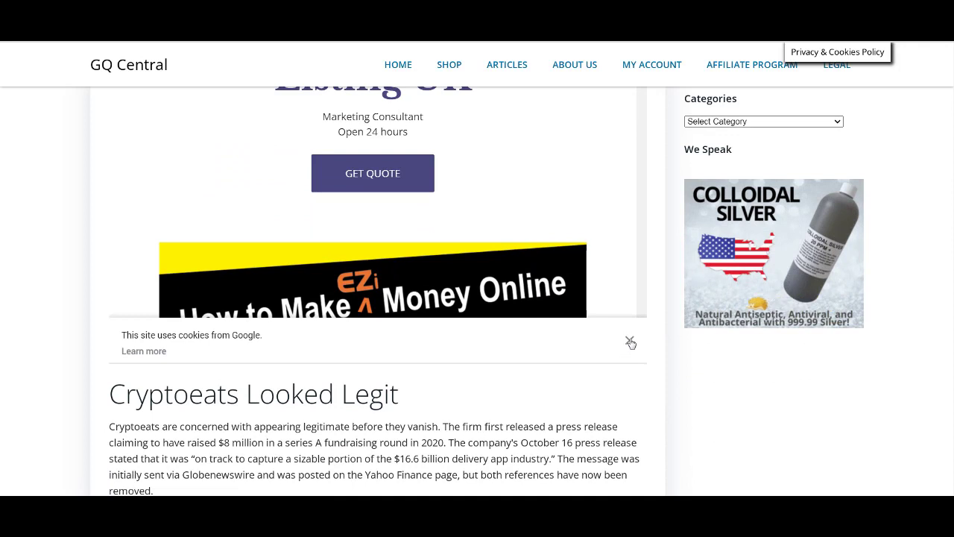
{"action": "left_click", "coordinate": [630, 341]}
{"action": "scroll", "coordinate": [589, 385], "scroll_direction": "up", "scroll_amount": 2}
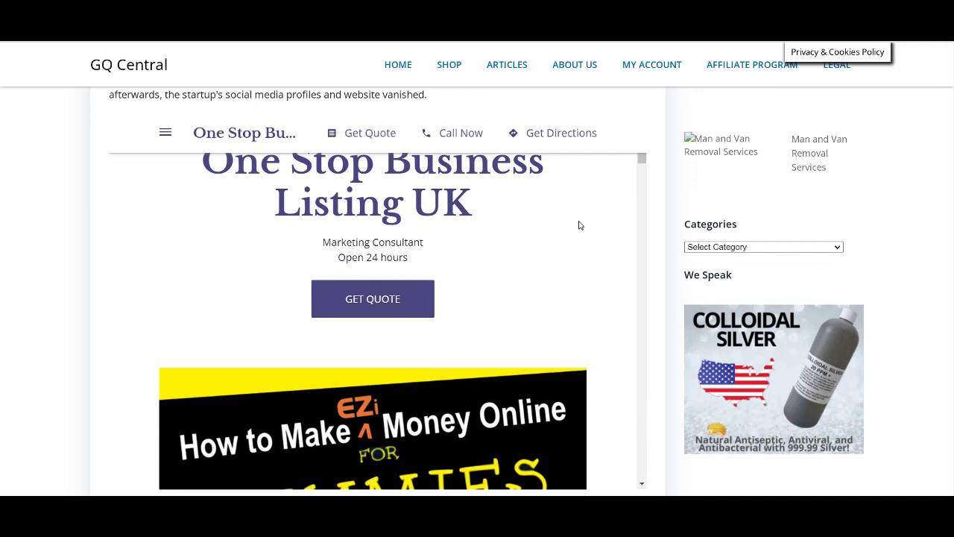
{"action": "scroll", "coordinate": [579, 225], "scroll_direction": "up", "scroll_amount": 1}
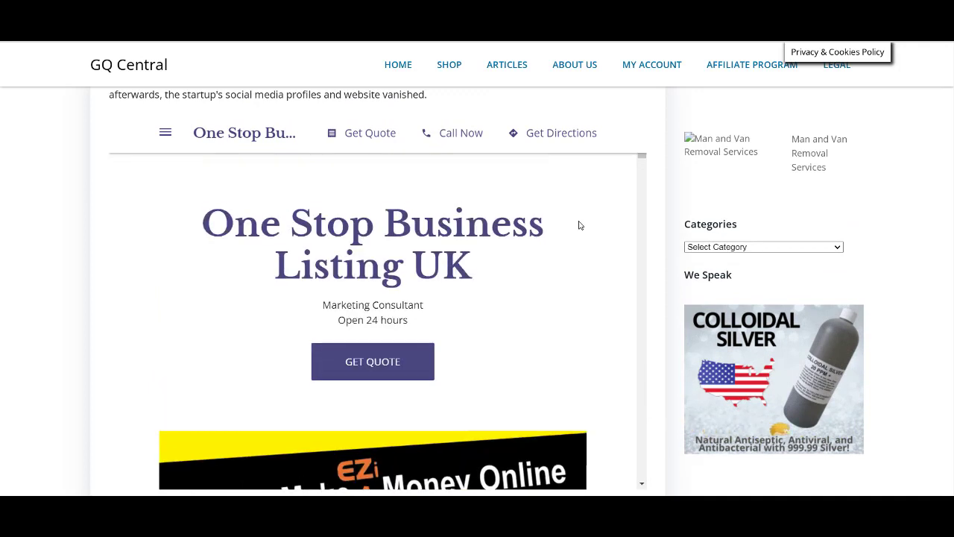
{"action": "scroll", "coordinate": [611, 142], "scroll_direction": "up", "scroll_amount": 1}
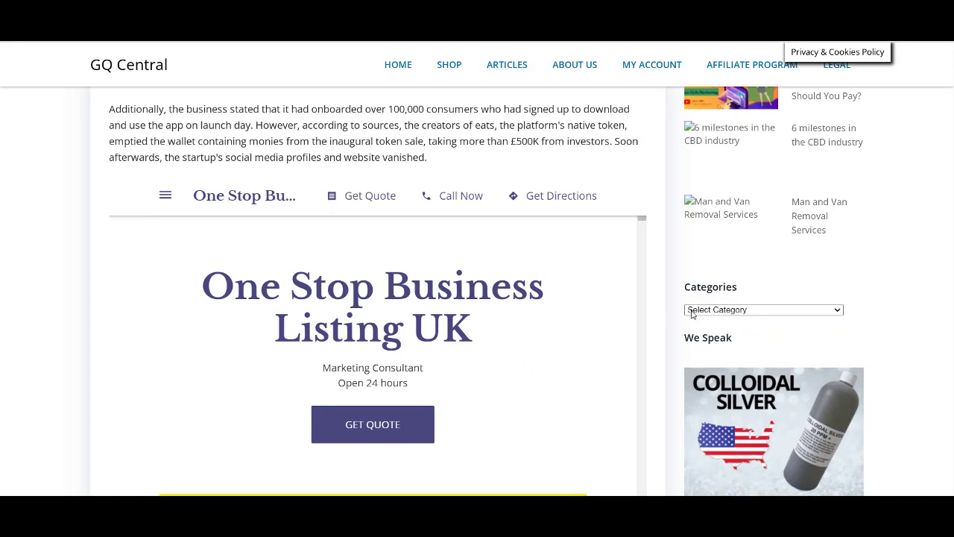
{"action": "scroll", "coordinate": [377, 291], "scroll_direction": "up", "scroll_amount": 7}
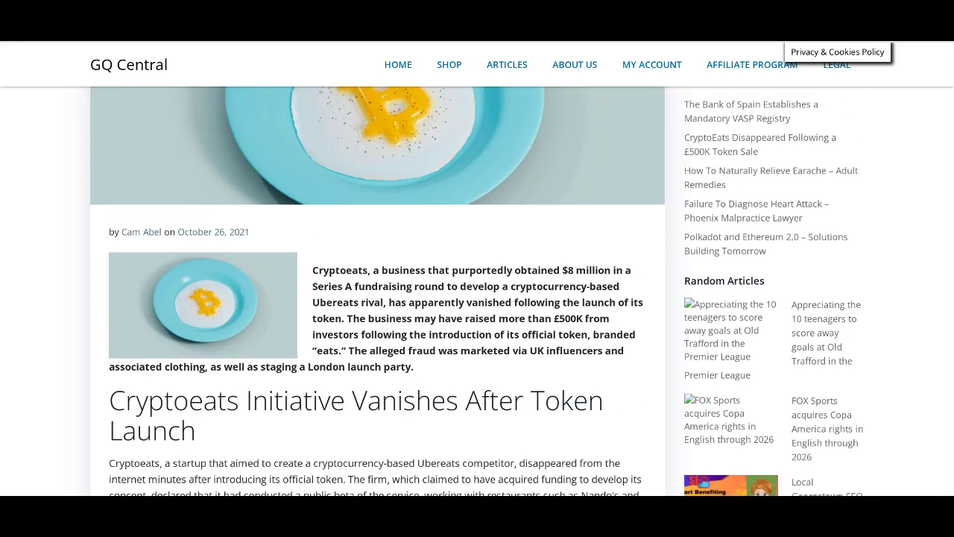
{"action": "scroll", "coordinate": [377, 290], "scroll_direction": "down", "scroll_amount": 4}
{"action": "scroll", "coordinate": [378, 291], "scroll_direction": "down", "scroll_amount": 4}
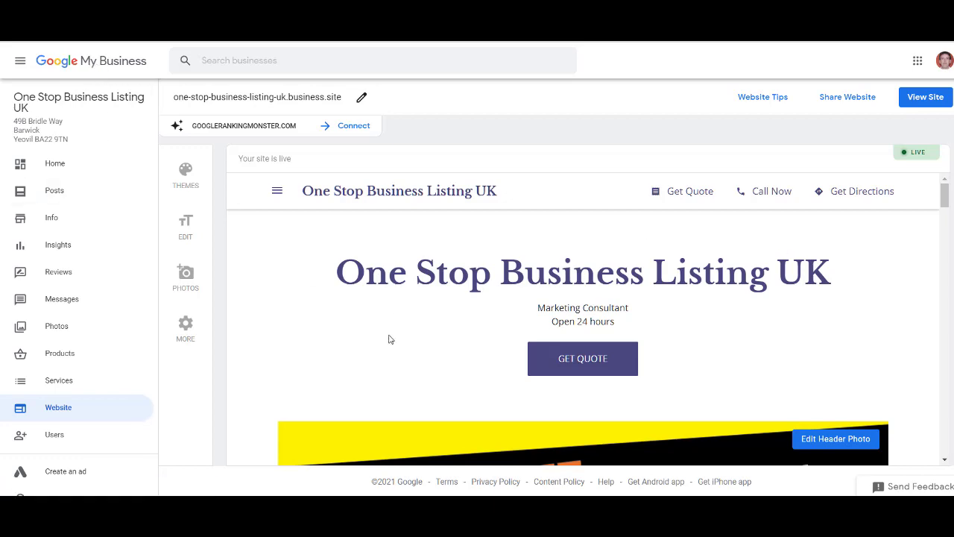
Switch to Google My Business and browse the One Stop Business Listing UK website down past its contact section
{"action": "scroll", "coordinate": [440, 316], "scroll_direction": "down", "scroll_amount": 6}
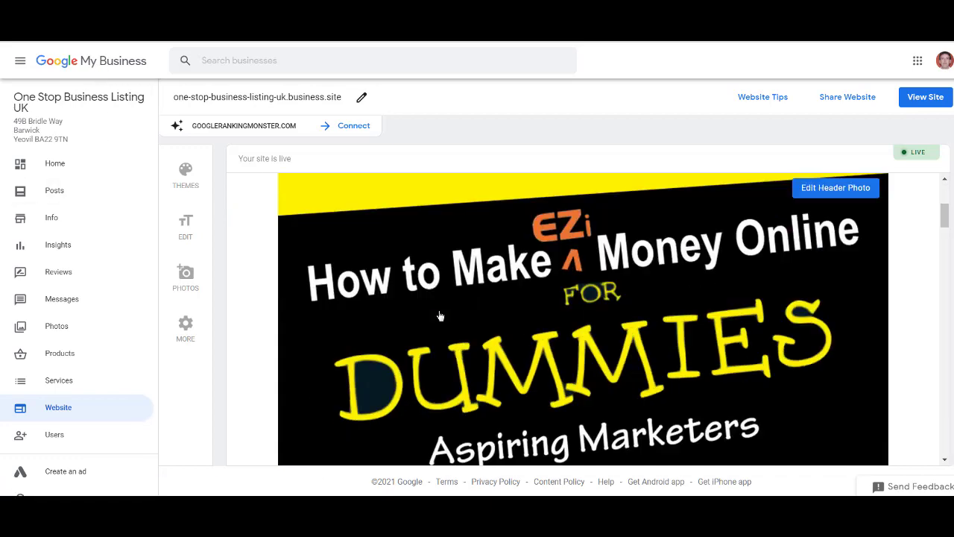
{"action": "scroll", "coordinate": [440, 315], "scroll_direction": "down", "scroll_amount": 3}
{"action": "scroll", "coordinate": [440, 315], "scroll_direction": "down", "scroll_amount": 15}
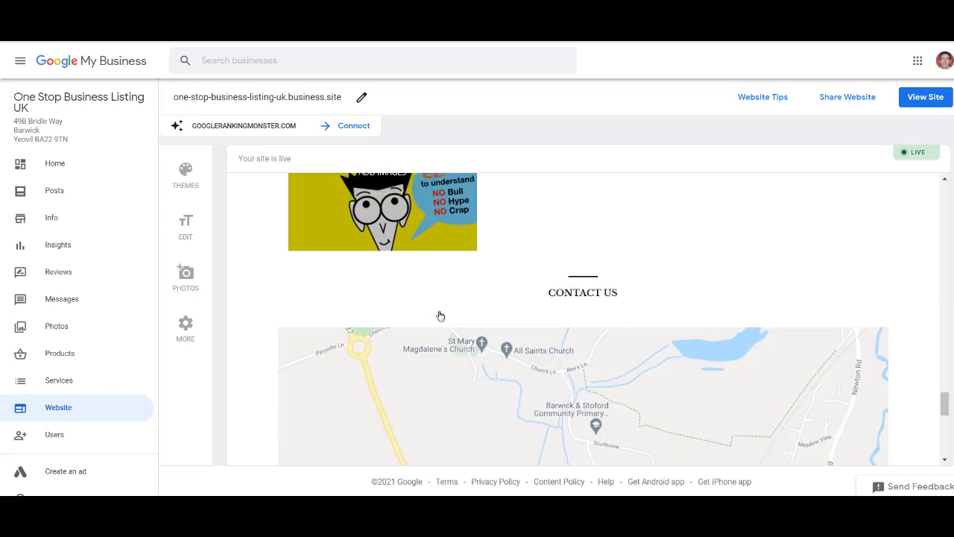
{"action": "scroll", "coordinate": [440, 315], "scroll_direction": "down", "scroll_amount": 4}
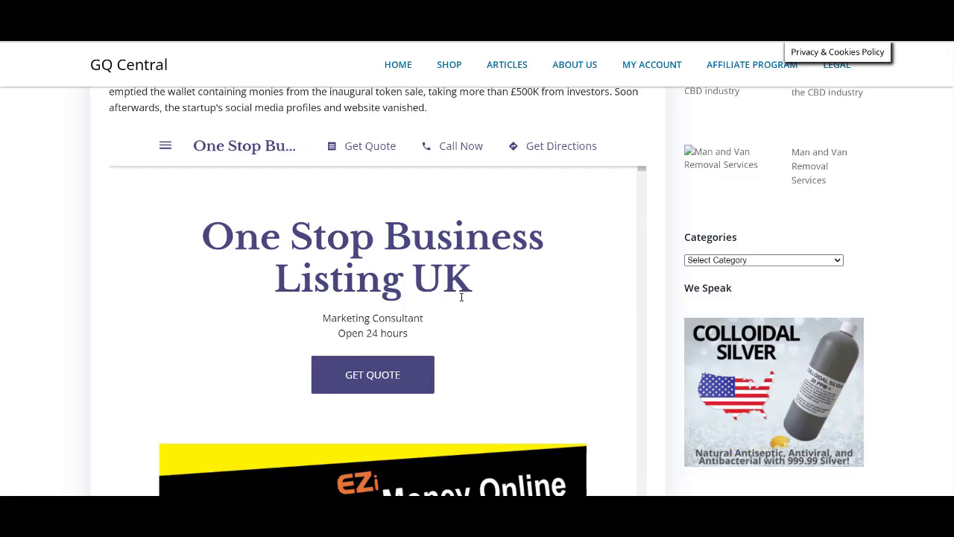
Return to the GQ Central article and browse the embedded site's posts down to its Contact Us map
{"action": "scroll", "coordinate": [448, 322], "scroll_direction": "down", "scroll_amount": 15}
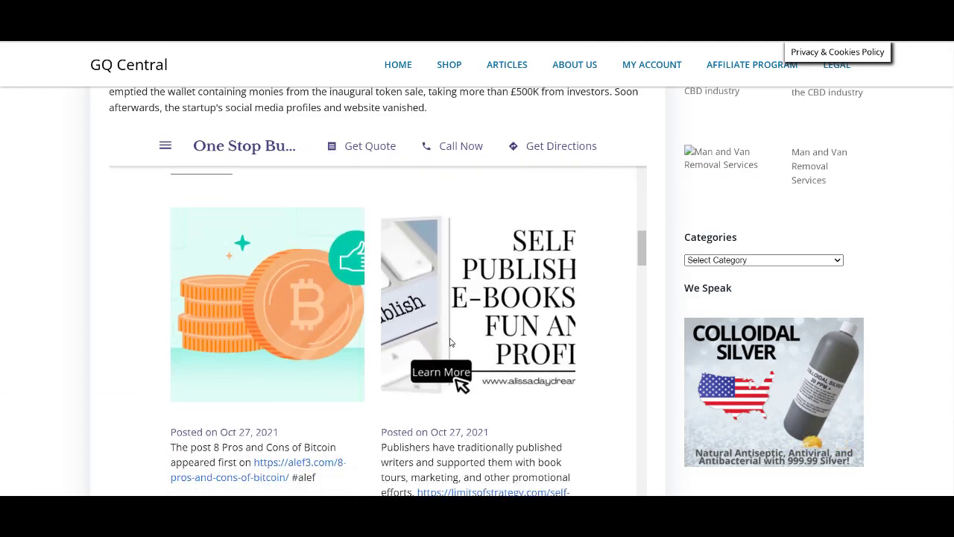
{"action": "scroll", "coordinate": [451, 341], "scroll_direction": "down", "scroll_amount": 10}
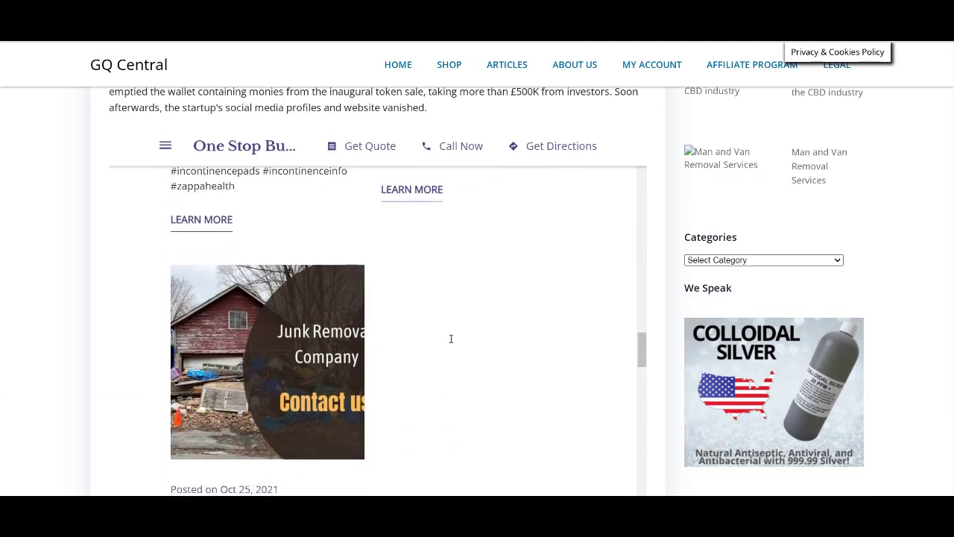
{"action": "scroll", "coordinate": [450, 339], "scroll_direction": "down", "scroll_amount": 8}
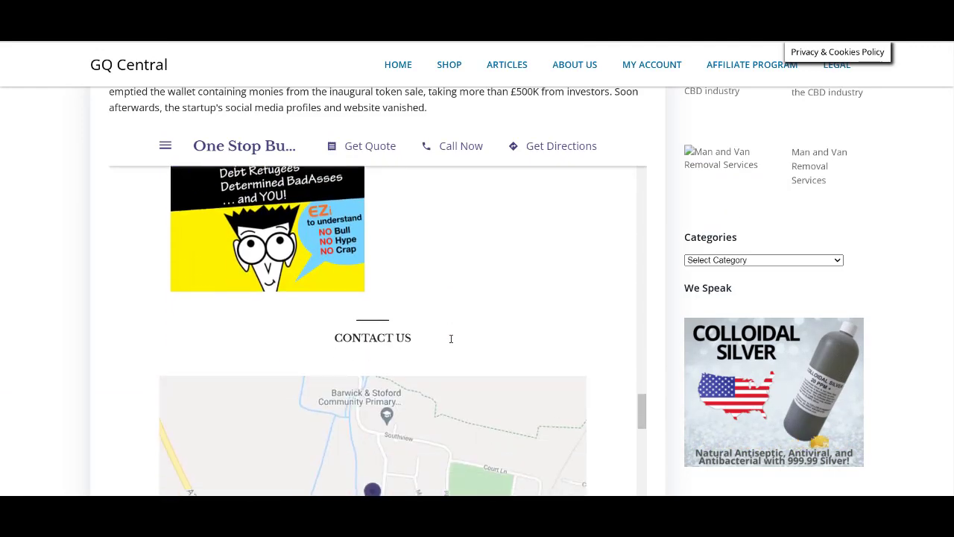
Examine the embedded site's map, contact details and business hours, and go back up through its posts to the Updates heading
{"action": "scroll", "coordinate": [450, 342], "scroll_direction": "down", "scroll_amount": 3}
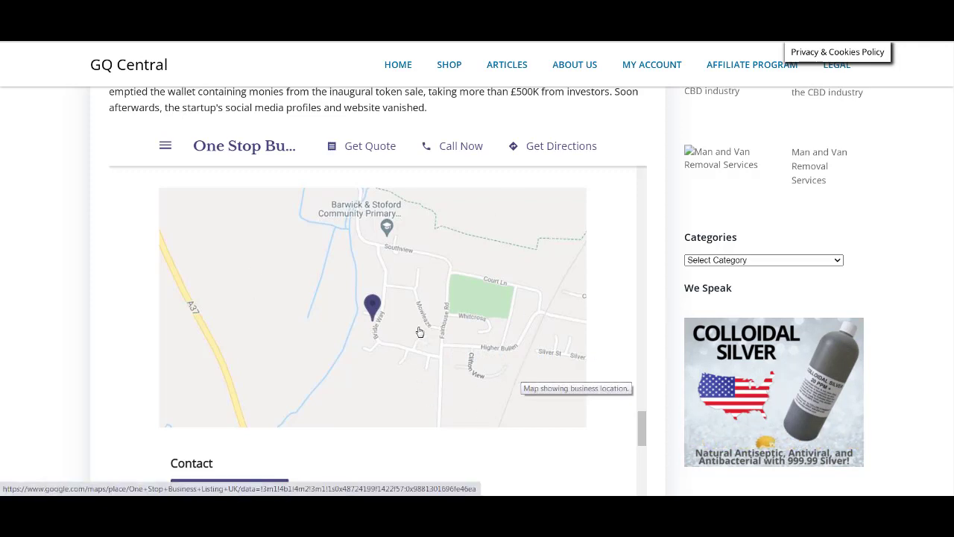
{"action": "scroll", "coordinate": [419, 331], "scroll_direction": "down", "scroll_amount": 6}
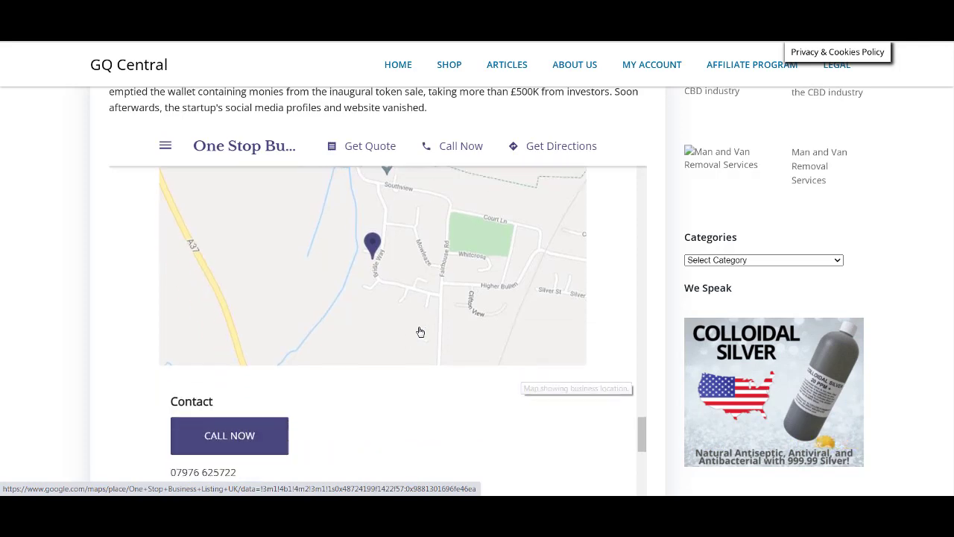
{"action": "scroll", "coordinate": [419, 331], "scroll_direction": "down", "scroll_amount": 2}
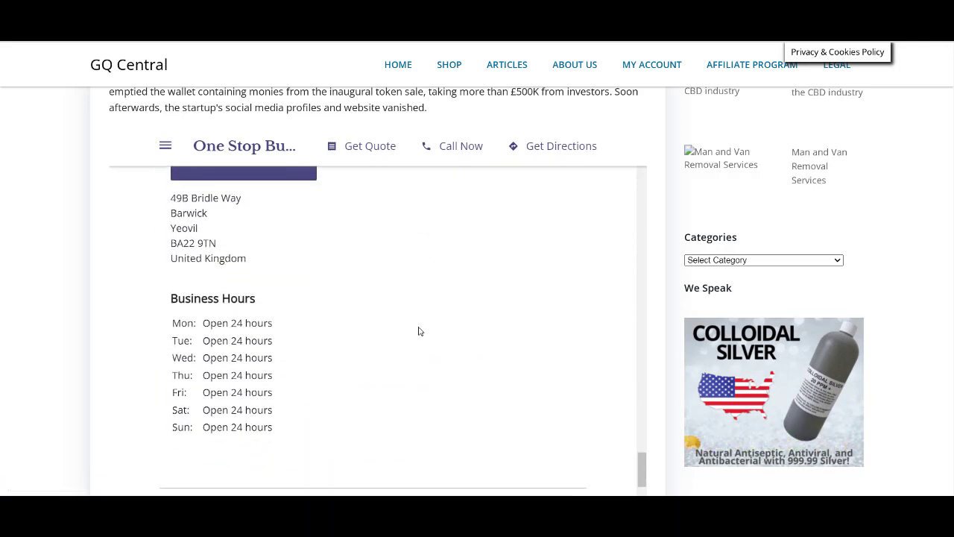
{"action": "scroll", "coordinate": [420, 331], "scroll_direction": "up", "scroll_amount": 5}
{"action": "scroll", "coordinate": [420, 331], "scroll_direction": "up", "scroll_amount": 10}
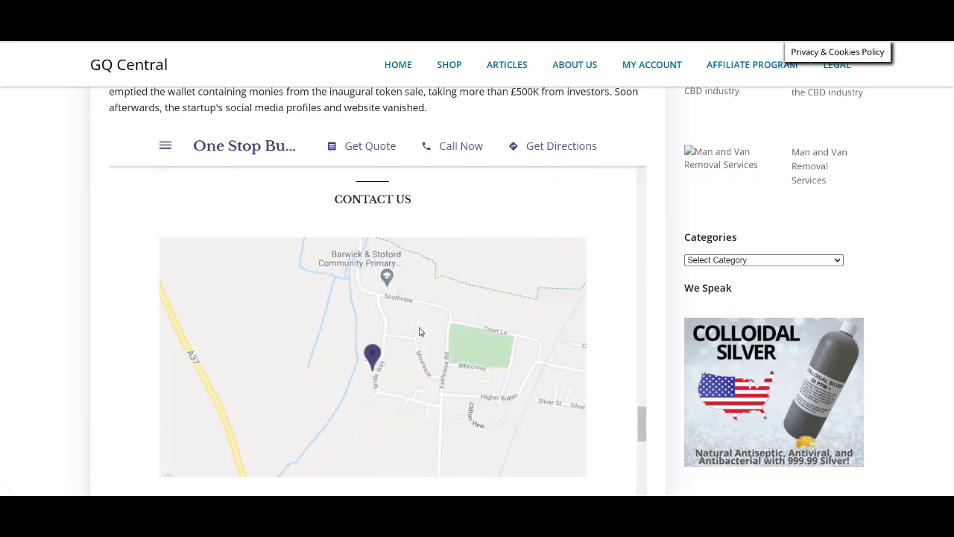
{"action": "scroll", "coordinate": [421, 332], "scroll_direction": "up", "scroll_amount": 8}
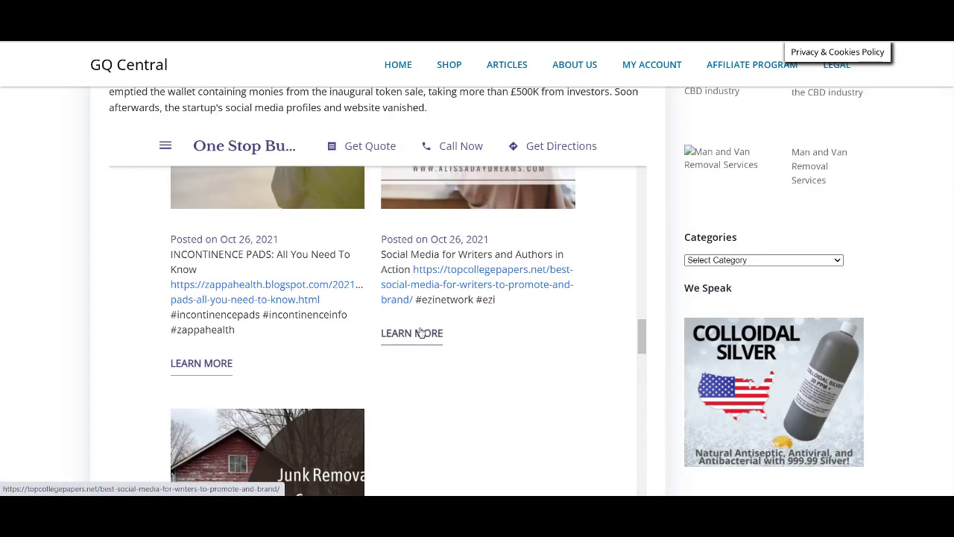
{"action": "scroll", "coordinate": [421, 332], "scroll_direction": "up", "scroll_amount": 10}
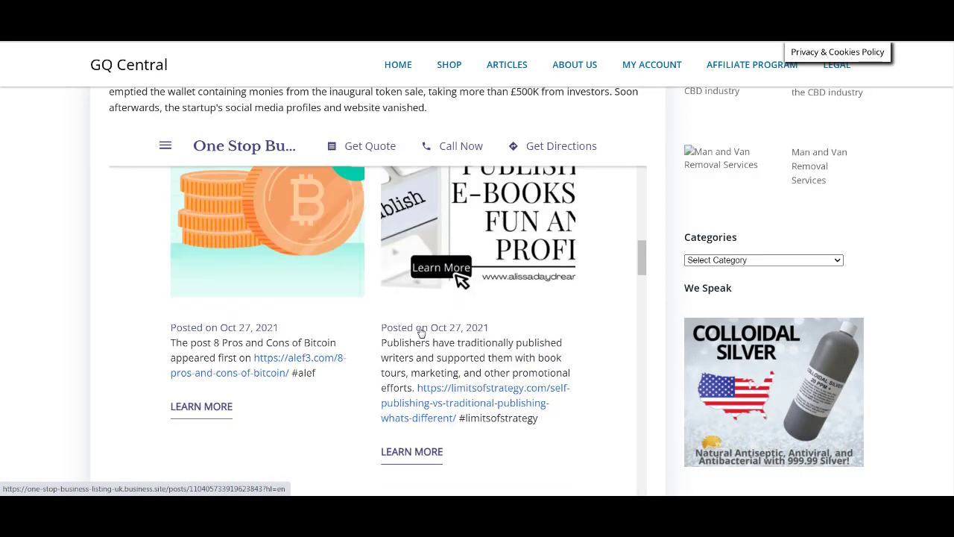
{"action": "scroll", "coordinate": [421, 333], "scroll_direction": "up", "scroll_amount": 6}
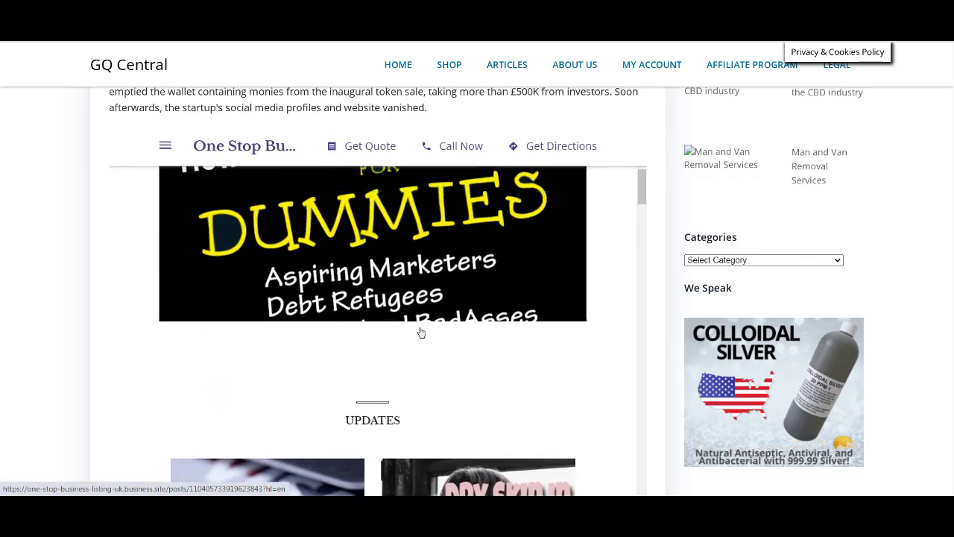